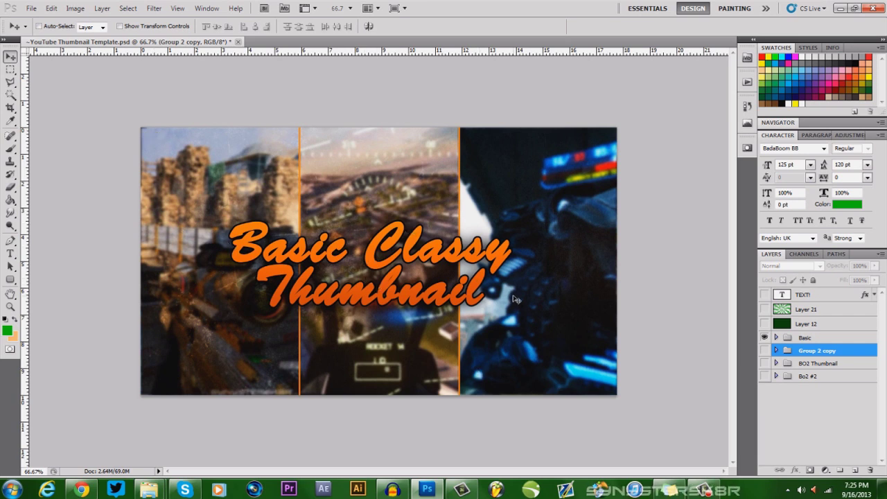
# Step: Switch to Chrome and look over the home page of the YouTube channel
pyautogui.click(90, 492)
pyautogui.click(409, 5)
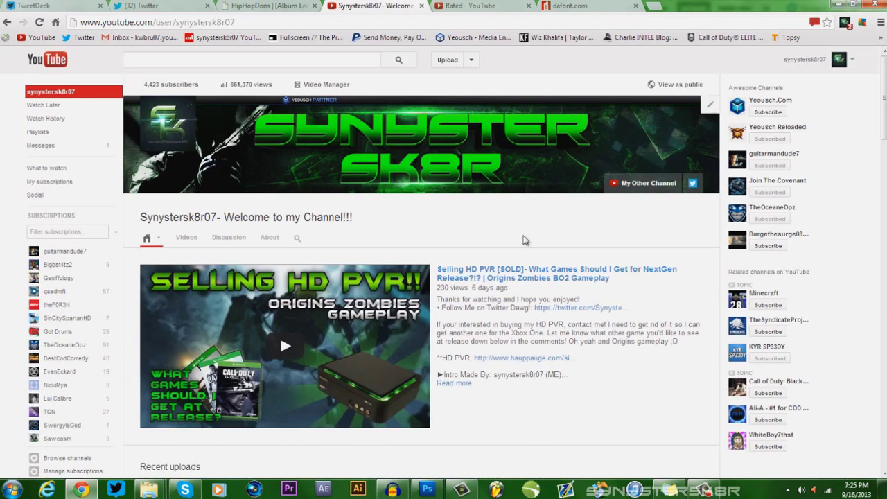
pyautogui.scroll(-2, 363, 393)
pyautogui.scroll(2, 420, 424)
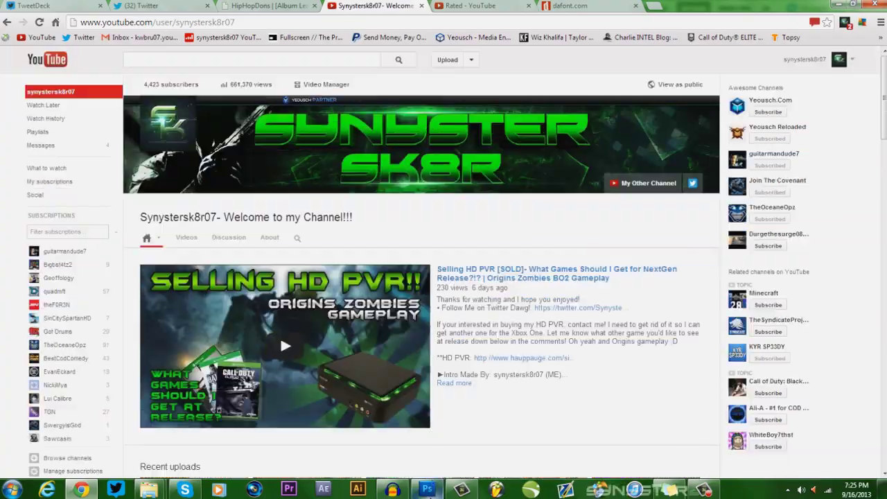
pyautogui.click(426, 490)
pyautogui.click(96, 491)
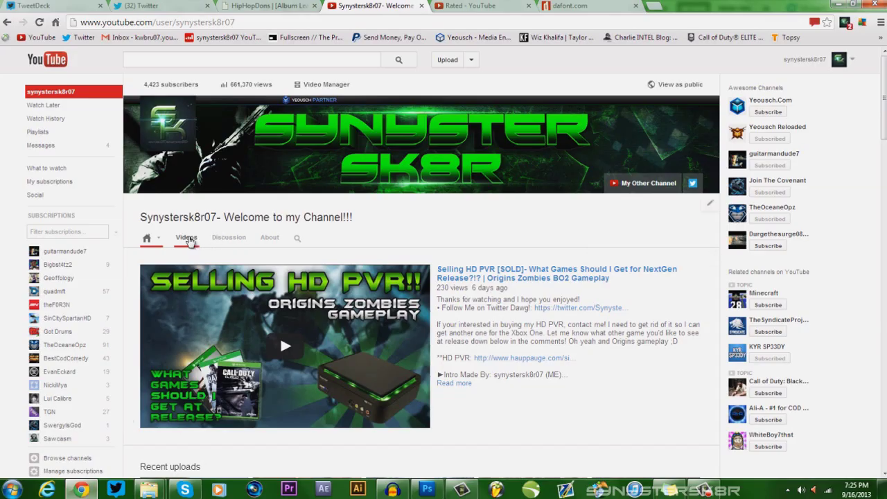
# Step: Open the channel's Videos page and examine the thumbnail styles through the older uploads, loading more videos twice
pyautogui.scroll(2, 305, 226)
pyautogui.scroll(-6, 342, 234)
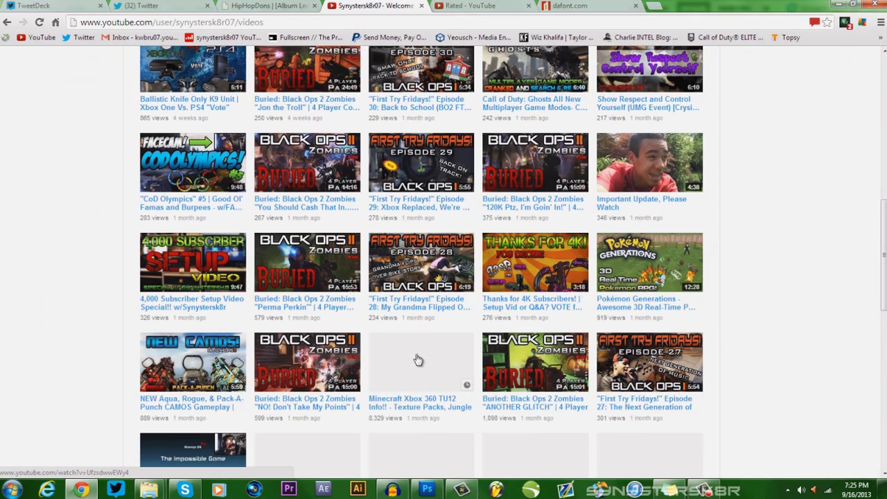
pyautogui.scroll(-8, 416, 357)
pyautogui.scroll(-1, 416, 357)
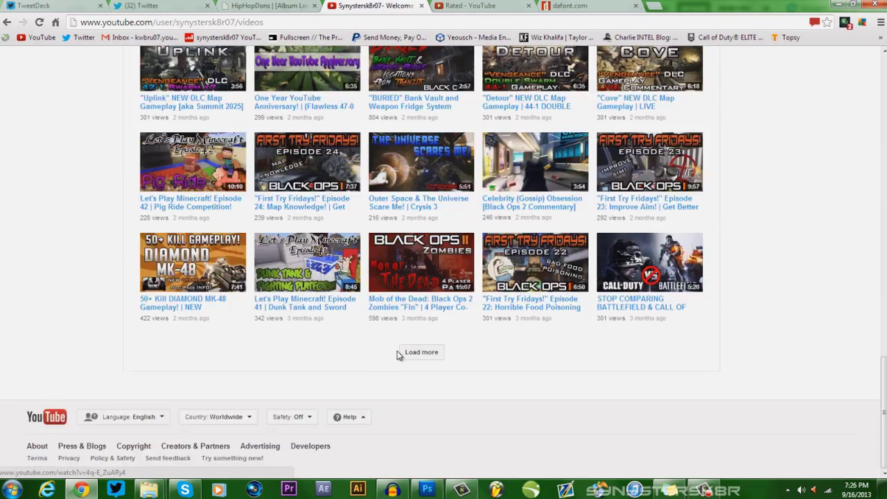
pyautogui.click(422, 352)
pyautogui.scroll(5, 422, 352)
pyautogui.scroll(-15, 655, 309)
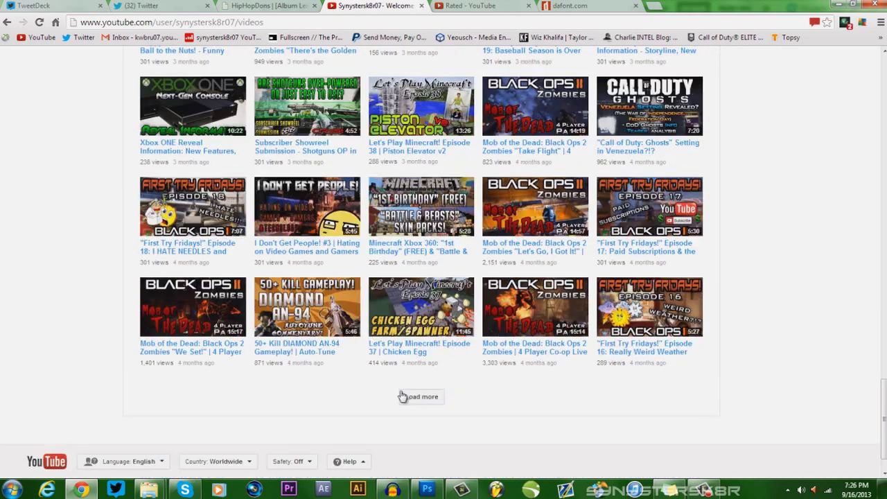
pyautogui.click(404, 397)
pyautogui.scroll(-3, 430, 388)
pyautogui.scroll(-2, 441, 374)
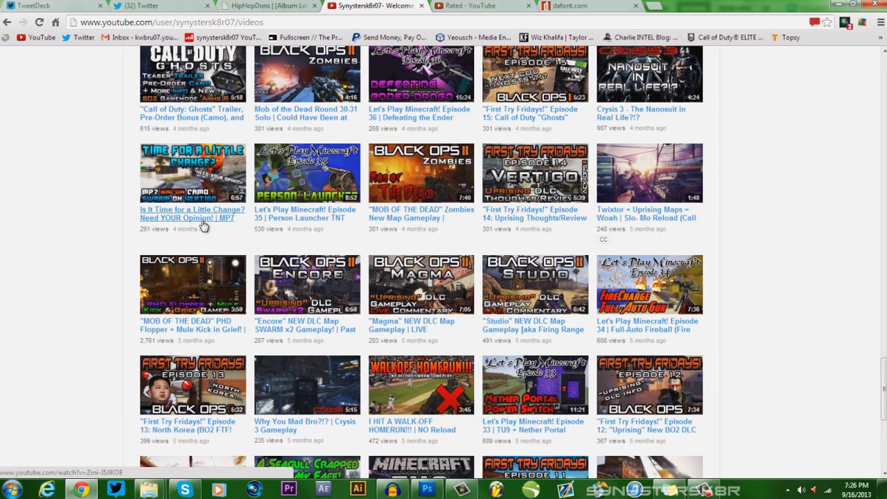
# Step: Switch to Photoshop and show Layer 12, Layer 21 and the TEXT! layer to preview the green text thumbnail
pyautogui.click(427, 490)
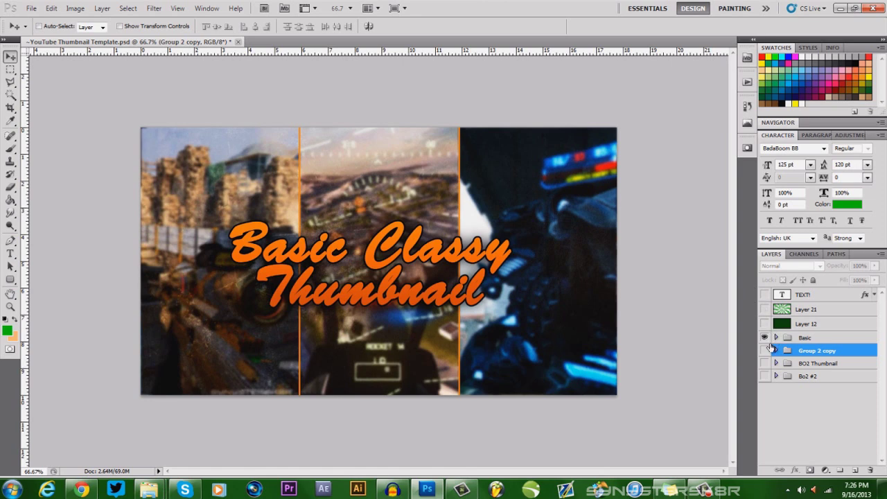
pyautogui.moveTo(765, 323); pyautogui.dragTo(765, 310)
pyautogui.click(765, 298)
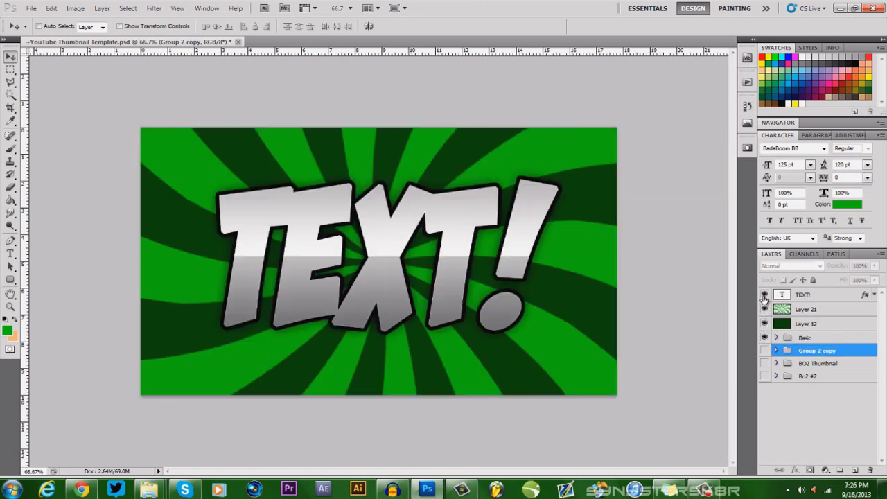
# Step: Hide the three upper layers and the Basic group, leaving Group 2 copy, BO2 Thumbnail and Bo2 #2 switched on
pyautogui.keyDown('alt'); pyautogui.click(765, 338); pyautogui.keyUp('alt')
pyautogui.click(765, 341)
pyautogui.click(765, 341)
pyautogui.click(766, 342)
pyautogui.click(766, 342)
pyautogui.click(765, 338)
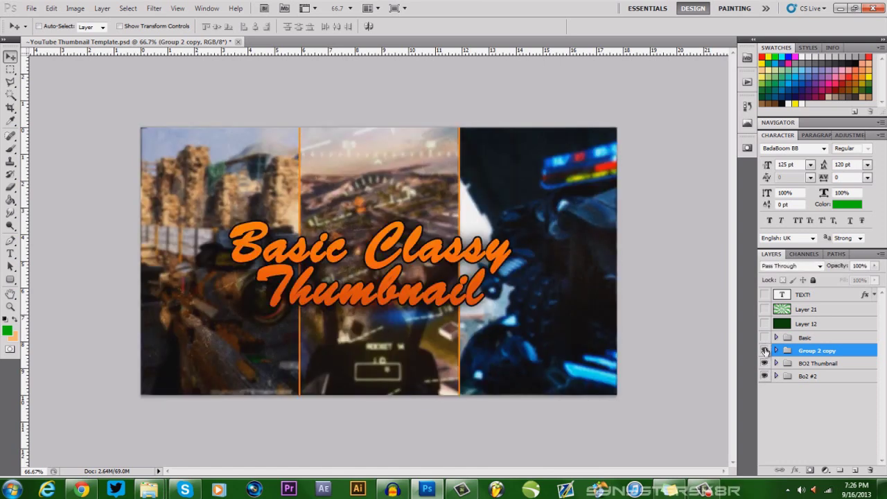
# Step: Preview the Bo2 #2 thumbnail design alone by hiding the Group 2 copy and BO2 Thumbnail groups
pyautogui.click(765, 363)
pyautogui.click(765, 364)
pyautogui.click(765, 377)
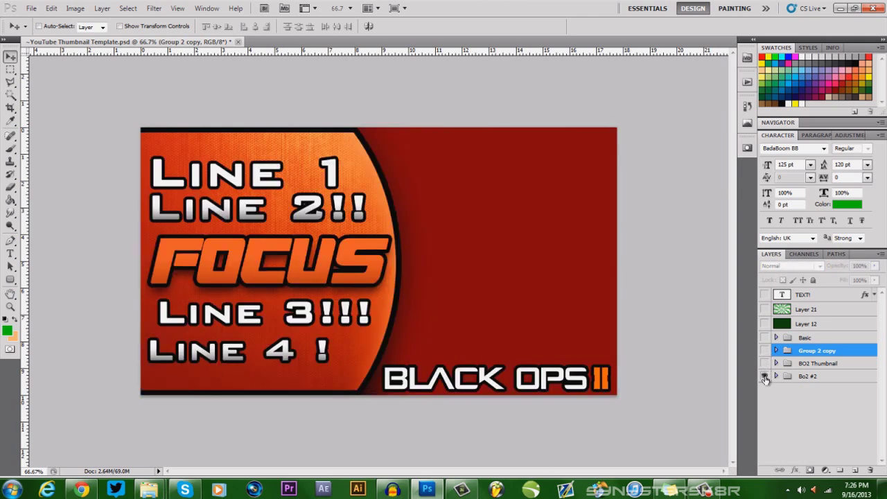
# Step: Show all four thumbnail groups with the TEXT!, Layer 21 and Layer 12 layers hidden to preview the Basic design
pyautogui.click(765, 350)
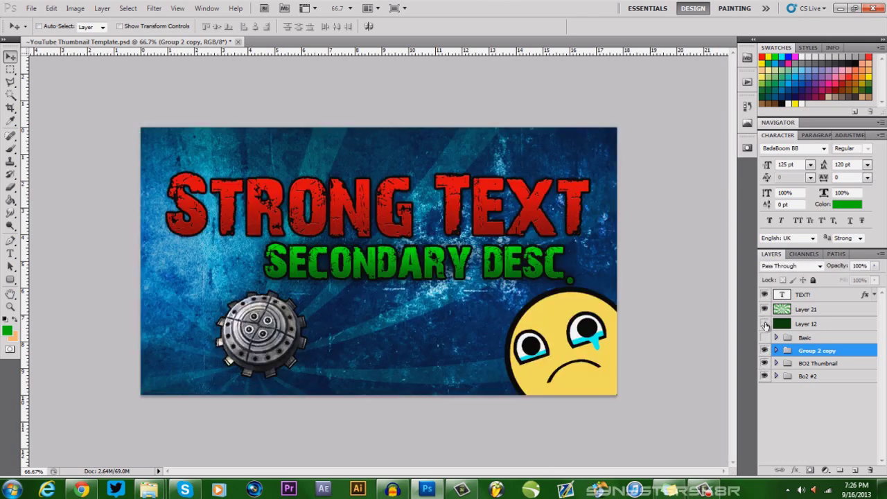
pyautogui.click(765, 325)
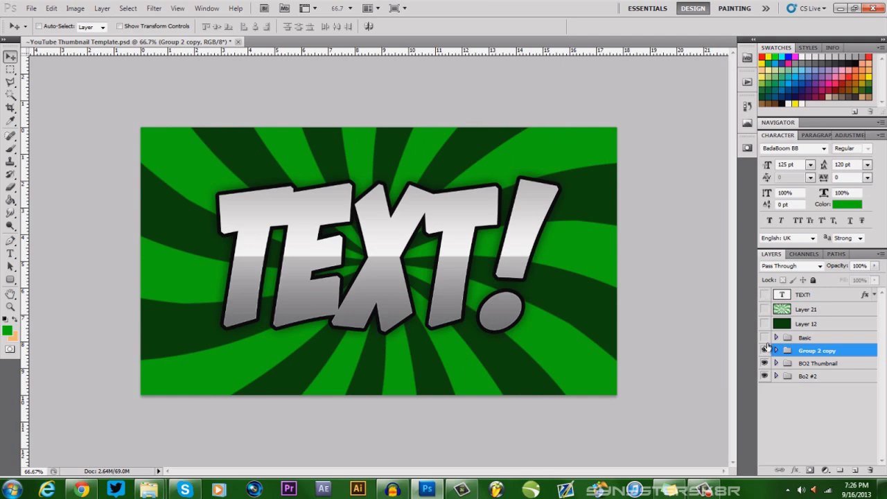
pyautogui.click(766, 338)
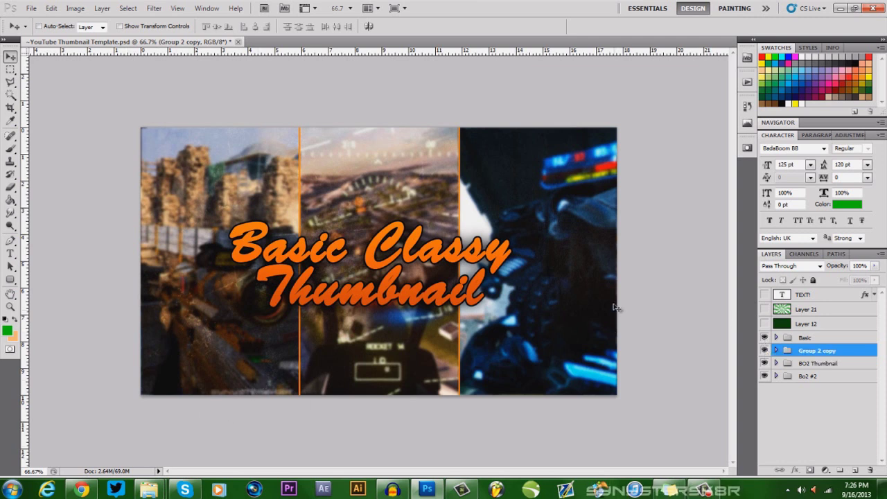
# Step: Expand the Basic group, hide its title text and bars layers, and select the Texture 3 layer
pyautogui.click(776, 350)
pyautogui.click(777, 350)
pyautogui.click(776, 338)
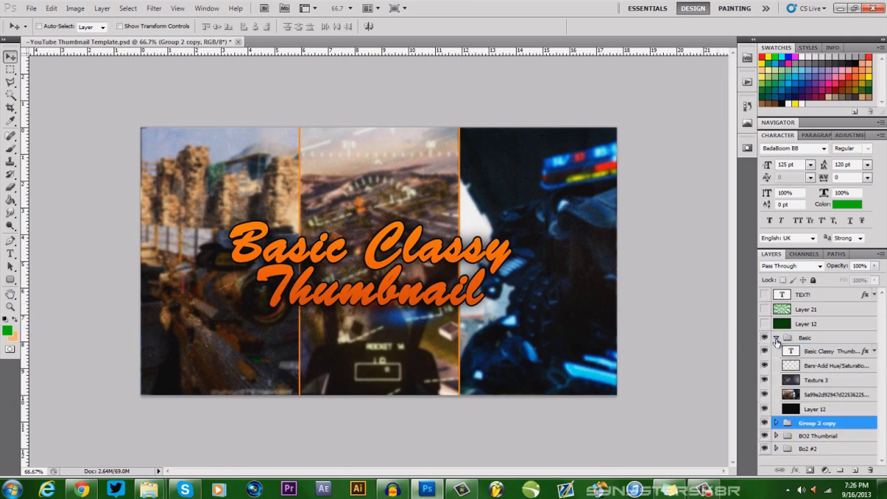
pyautogui.click(793, 382)
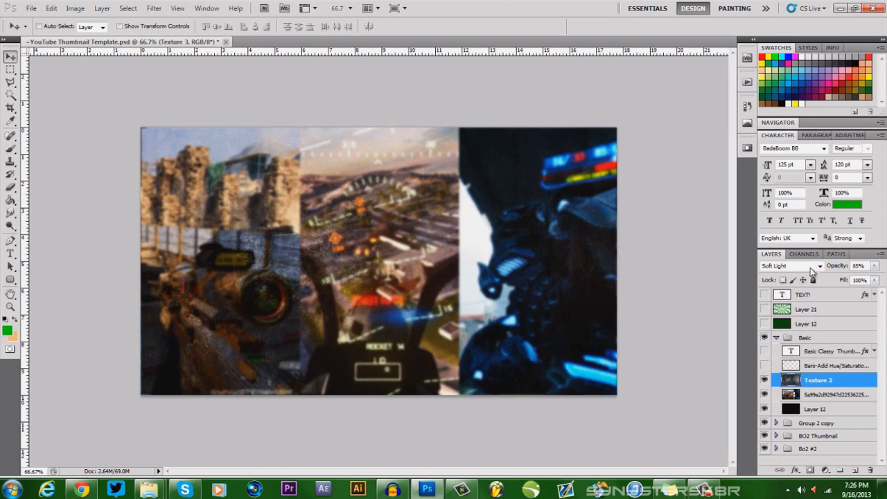
# Step: Set the Texture 3 layer's blend mode to Normal and its opacity to 100%
pyautogui.click(816, 268)
pyautogui.click(773, 7)
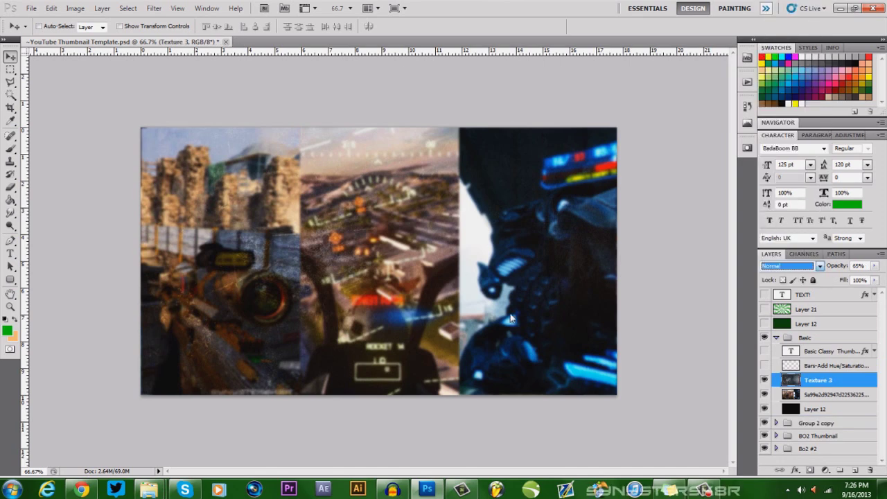
pyautogui.moveTo(876, 269); pyautogui.dragTo(884, 276)
# Step: Set the Texture 3 layer's opacity to 65% and its blend mode to Soft Light
pyautogui.write('65')
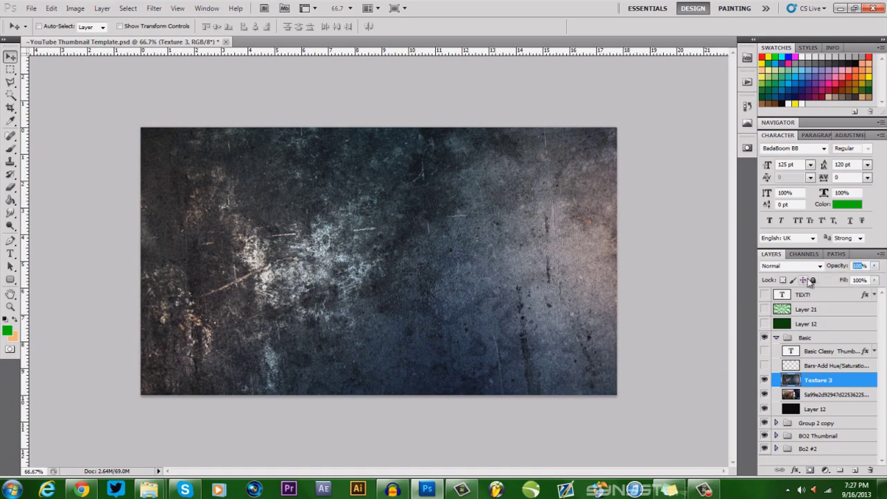
pyautogui.press('Return')
pyautogui.click(801, 266)
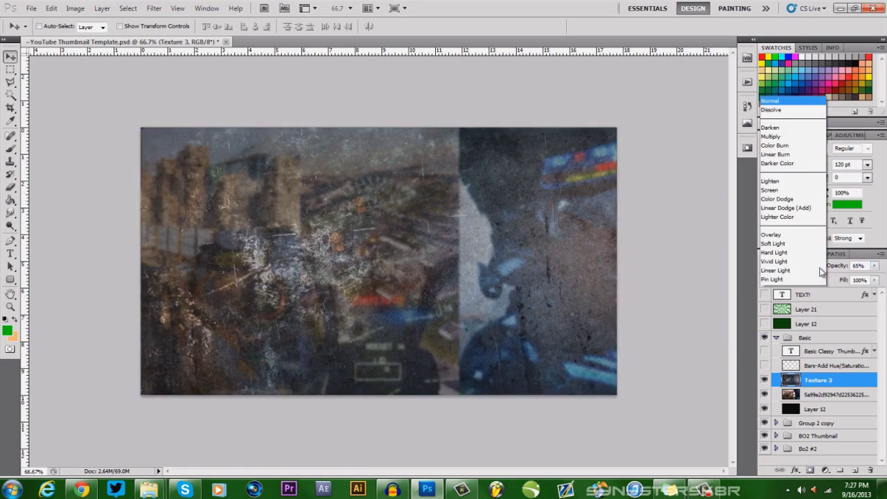
pyautogui.click(788, 147)
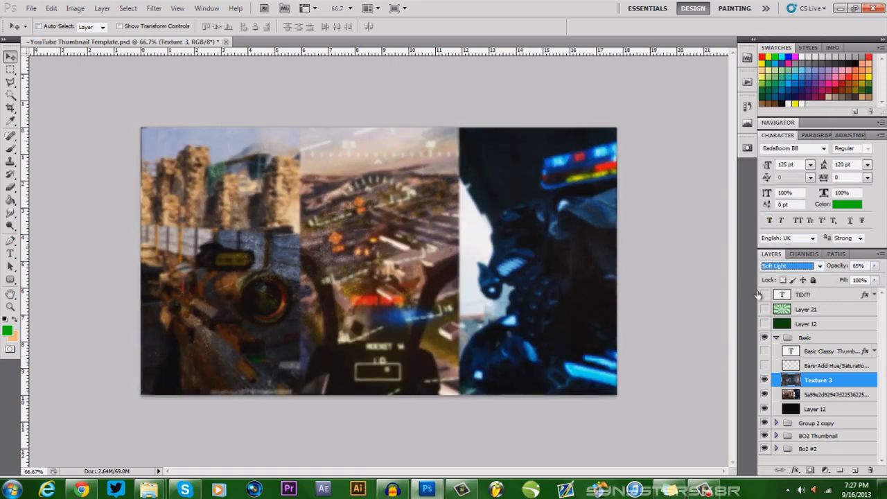
# Step: Show the bars and title text layers in the Basic group again and collapse the group
pyautogui.click(764, 363)
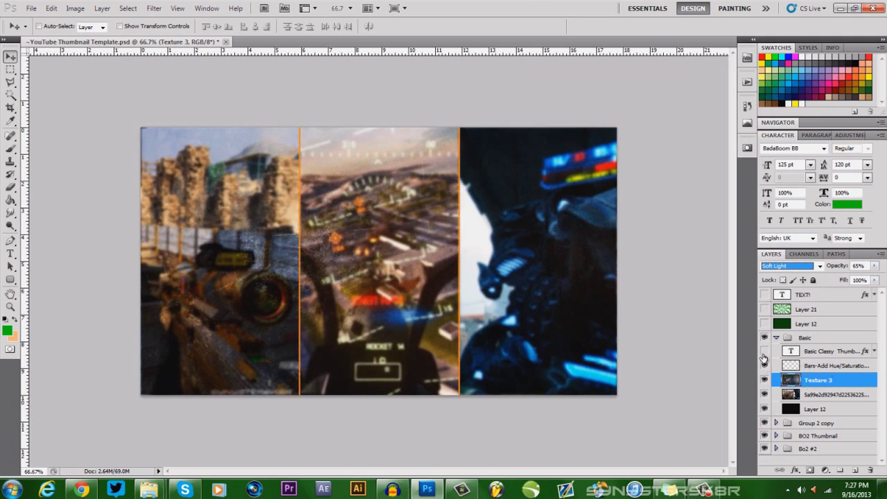
pyautogui.click(764, 351)
pyautogui.click(776, 339)
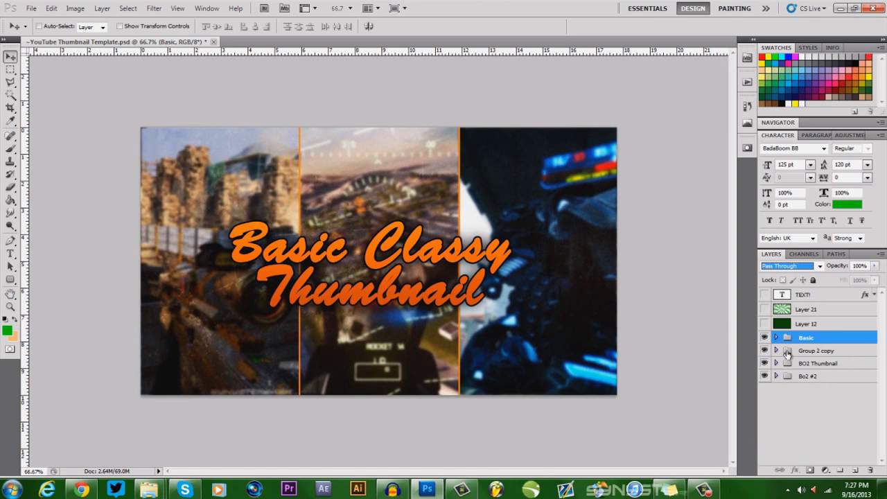
# Step: Hide all four thumbnail groups, show only the TEXT! layer, and look at its available layer options
pyautogui.click(804, 296)
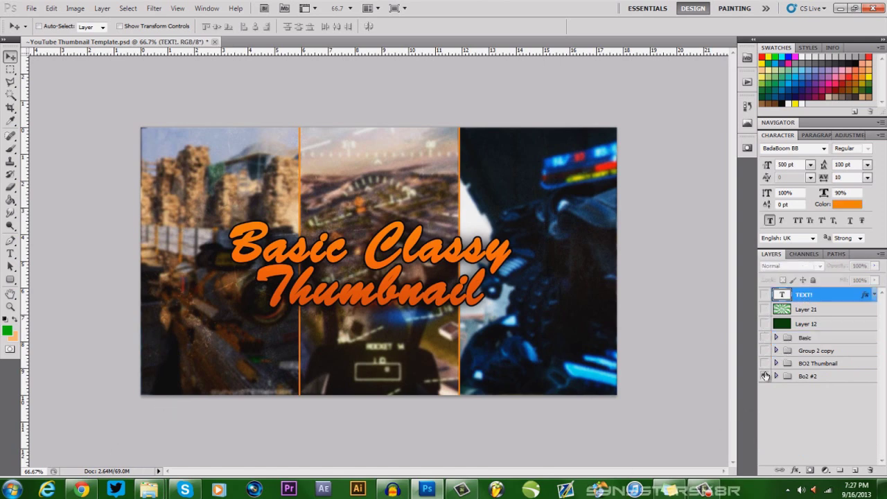
pyautogui.click(765, 376)
pyautogui.click(764, 295)
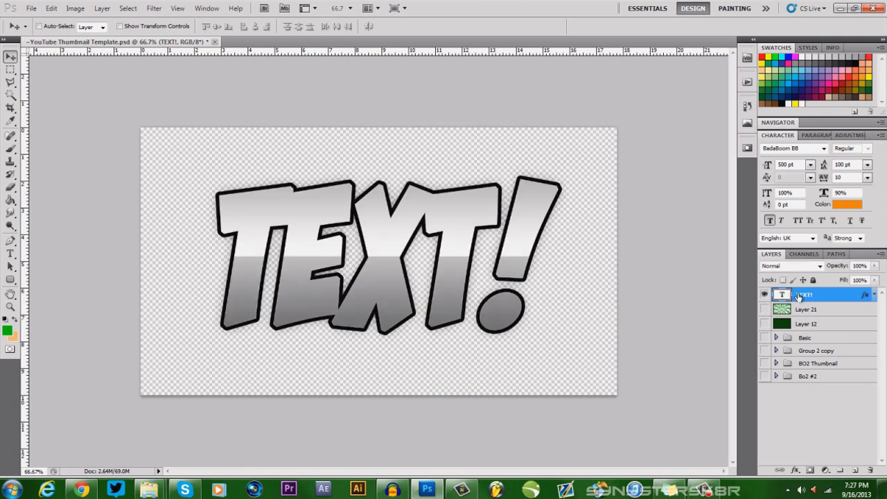
pyautogui.rightClick(802, 296)
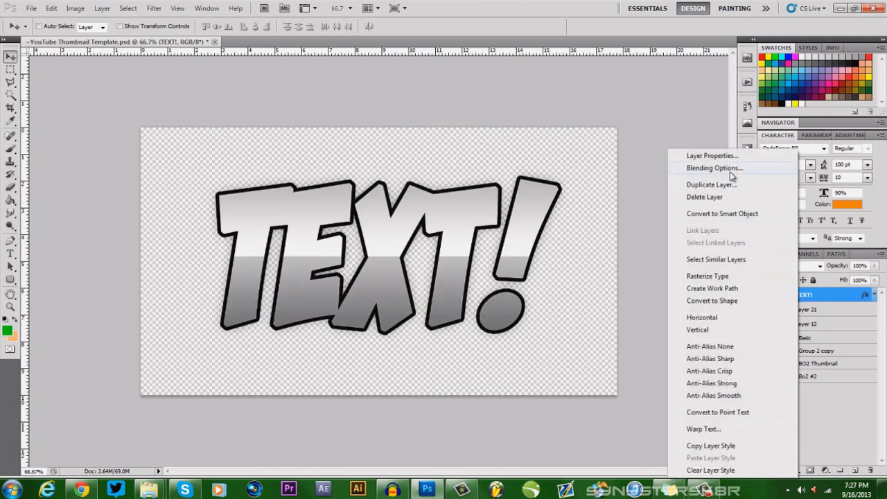
pyautogui.click(444, 220)
# Step: Hide the TEXT! layer and create an empty paragraph text box across the middle of the canvas
pyautogui.click(765, 295)
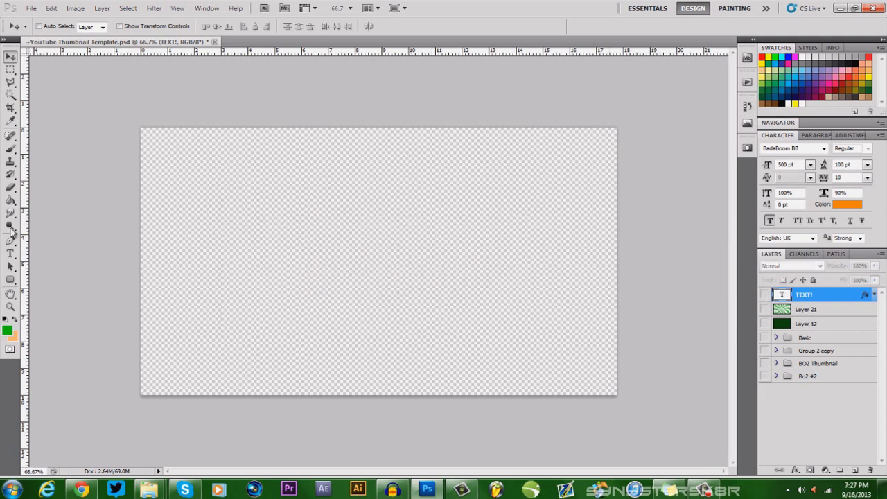
pyautogui.click(10, 255)
pyautogui.moveTo(171, 194); pyautogui.dragTo(597, 314)
# Step: Switch to Chrome and open the Techno > Sci-fi font category on dafont.com
pyautogui.click(82, 490)
pyautogui.click(570, 6)
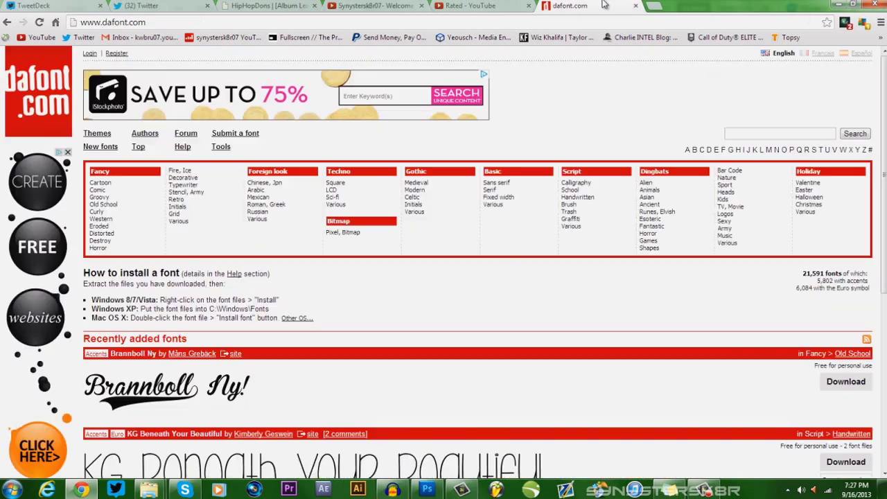
pyautogui.scroll(-3, 626, 274)
pyautogui.scroll(3, 418, 326)
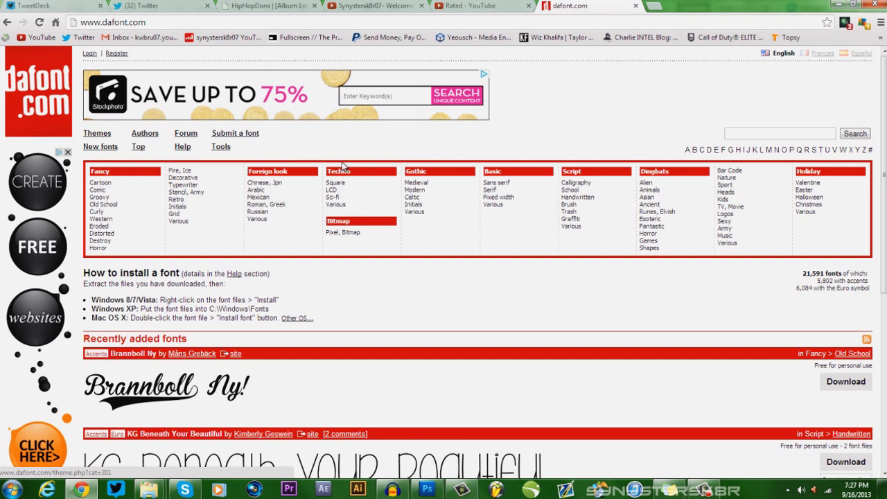
pyautogui.click(345, 201)
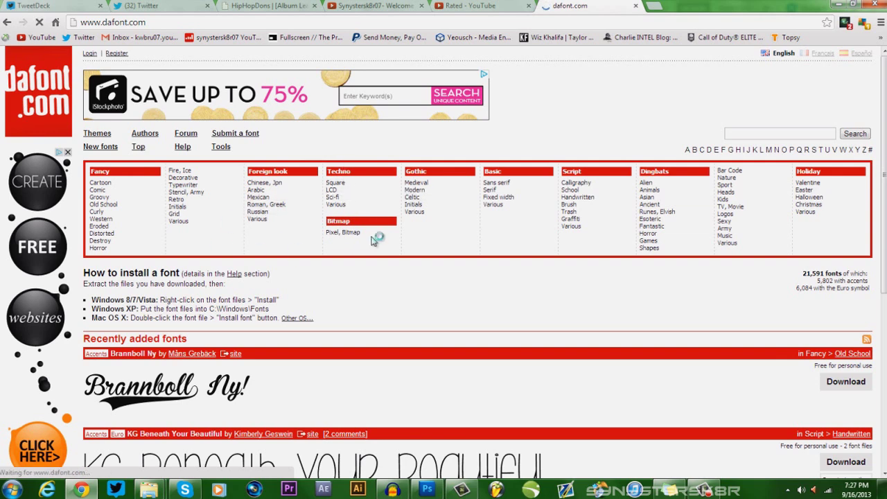
# Step: Examine the first page of Sci-fi fonts from top to bottom, and restore the browser to a smaller window
pyautogui.scroll(-2, 360, 226)
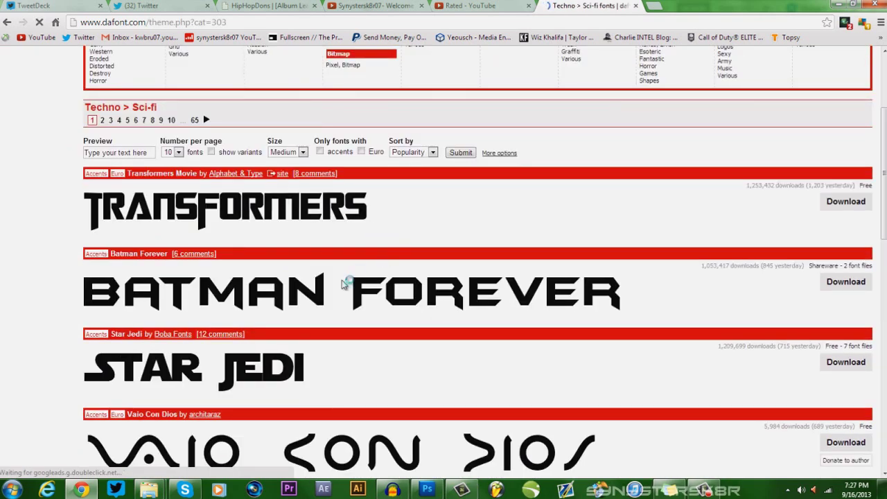
pyautogui.scroll(-1, 280, 323)
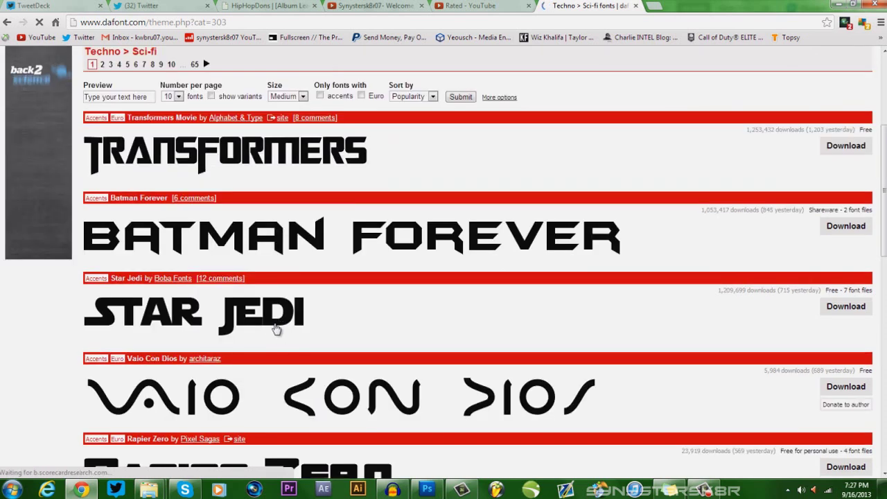
pyautogui.scroll(-2, 284, 166)
pyautogui.scroll(-1, 286, 181)
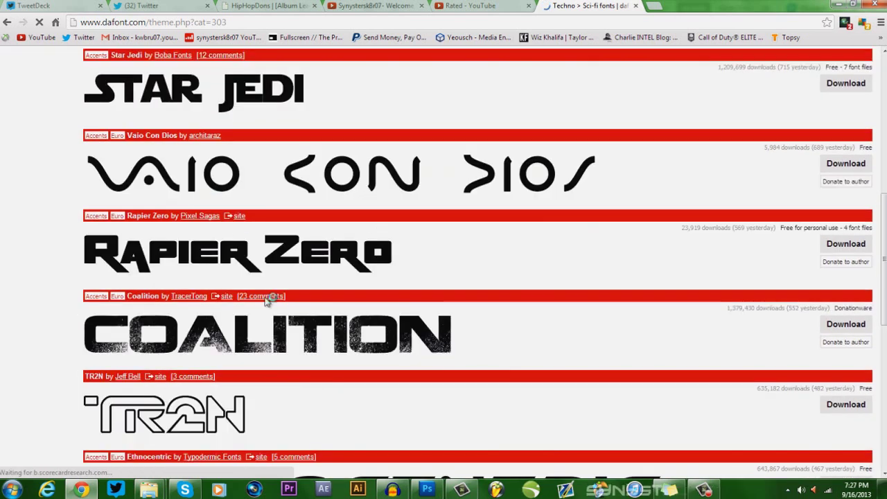
pyautogui.scroll(-3, 345, 335)
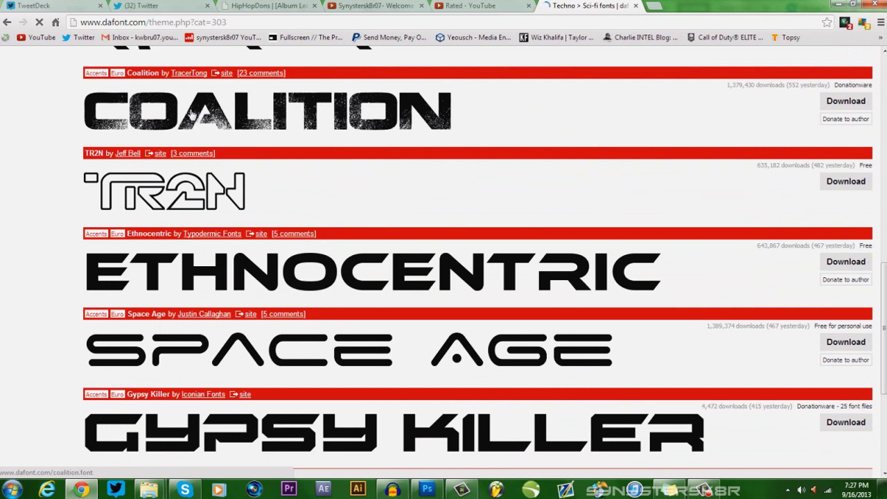
pyautogui.scroll(-4, 281, 115)
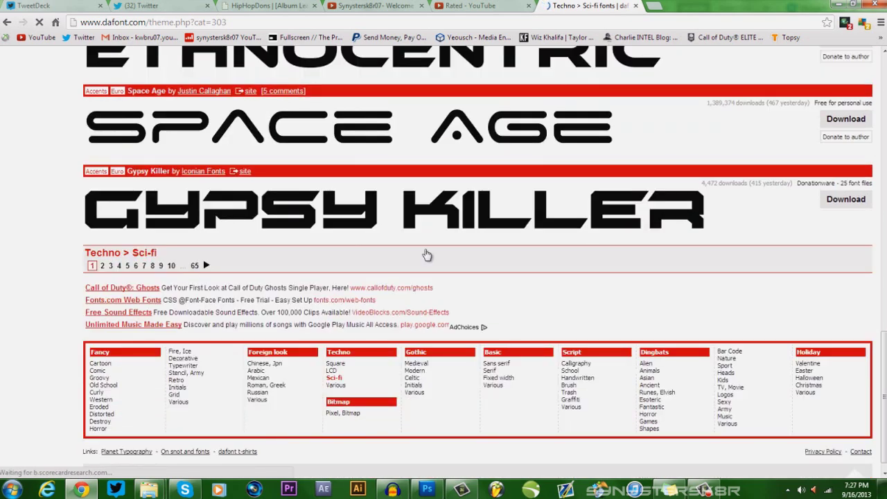
pyautogui.scroll(8, 424, 252)
pyautogui.doubleClick(700, 5)
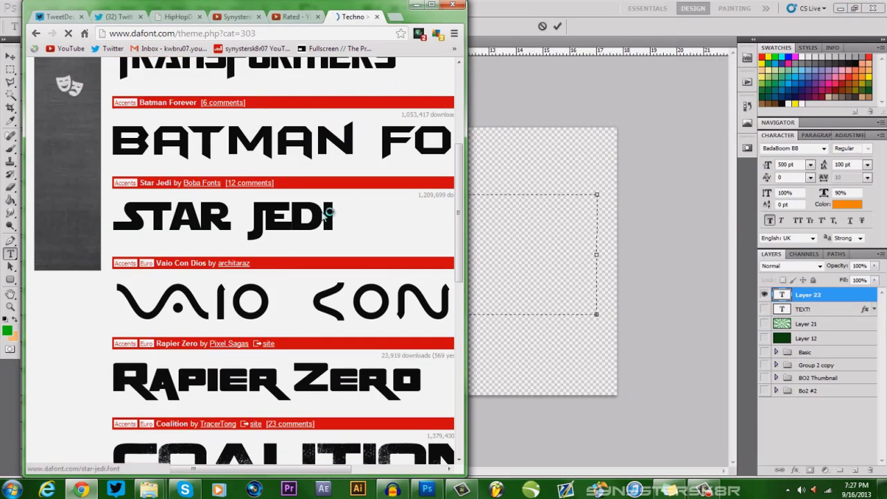
# Step: Return to Photoshop, set the empty text box's font size to 300 pt and enter "SYN IS AWESOME"
pyautogui.click(435, 6)
pyautogui.click(835, 5)
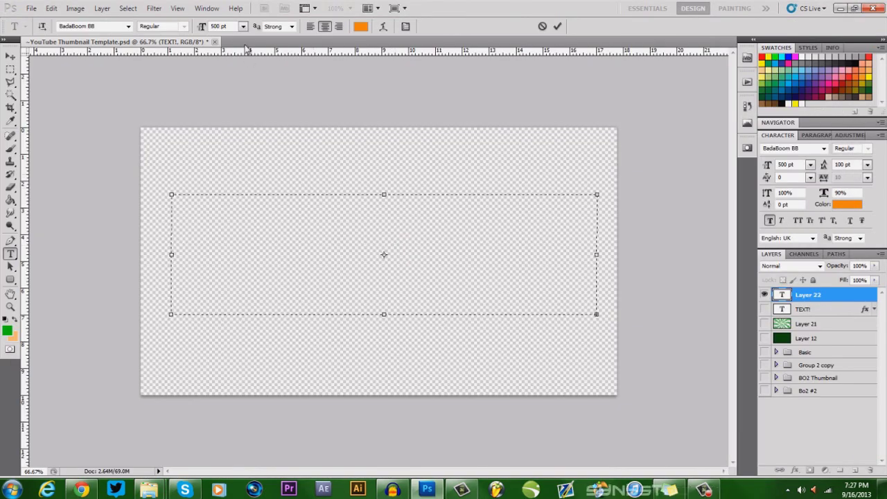
pyautogui.write('0')
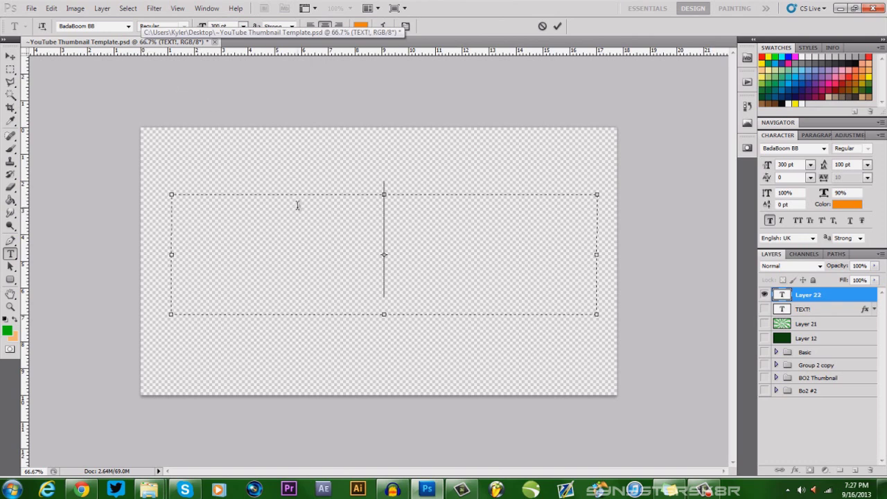
pyautogui.write('SYNY')
pyautogui.press('BackSpace')
pyautogui.write('IS AW')
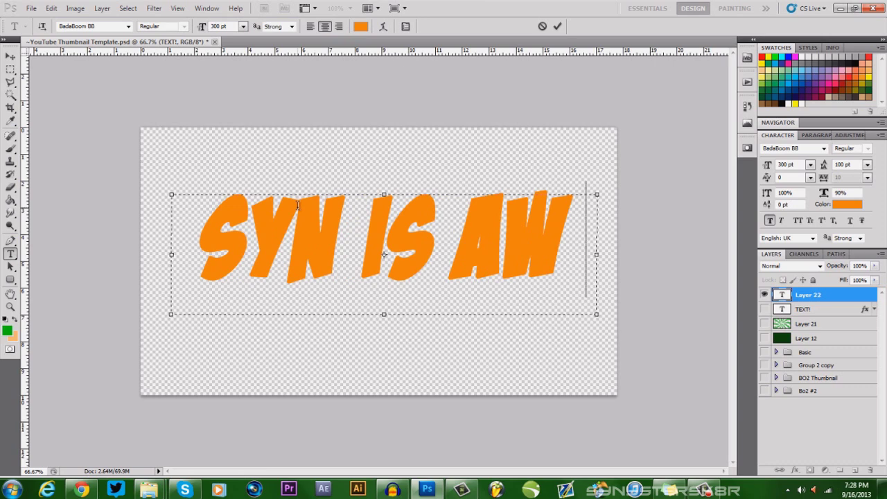
pyautogui.write('ESOME')
# Step: Set the font size of the whole "SYN IS AWESOME" text to 200 pt
pyautogui.hotkey('ctrl', 'a')
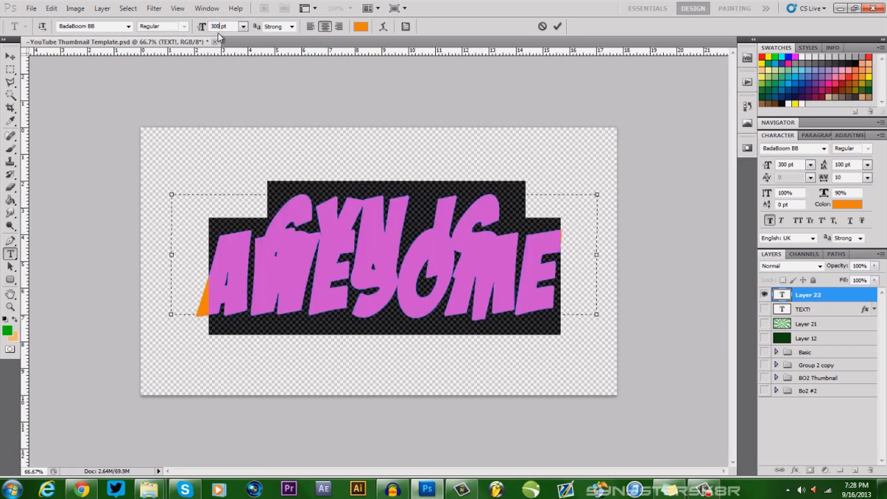
pyautogui.write('200')
pyautogui.press('Return')
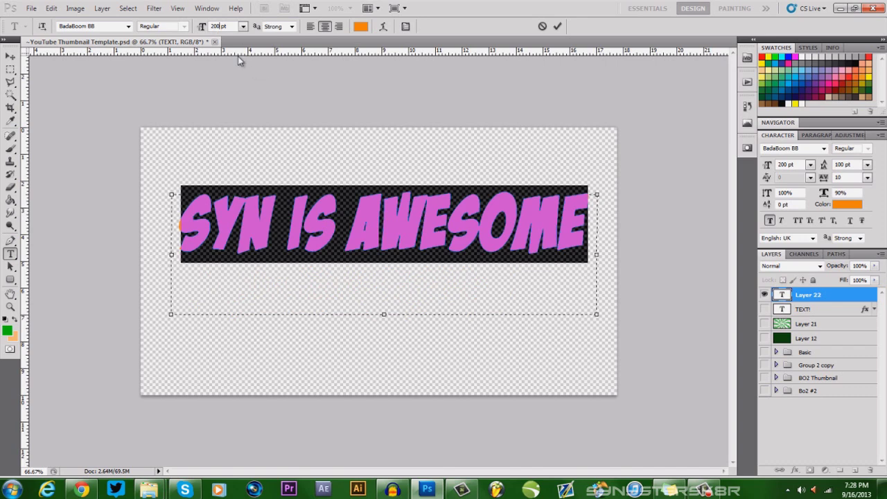
# Step: Apply the Bad Paintjob font to the selected text and turn off faux bold
pyautogui.click(94, 26)
pyautogui.click(128, 26)
pyautogui.scroll(3, 109, 70)
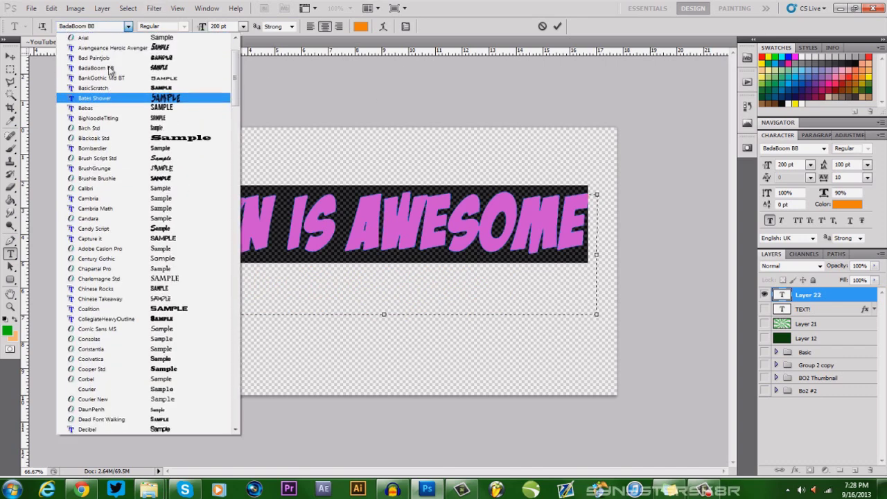
pyautogui.click(157, 139)
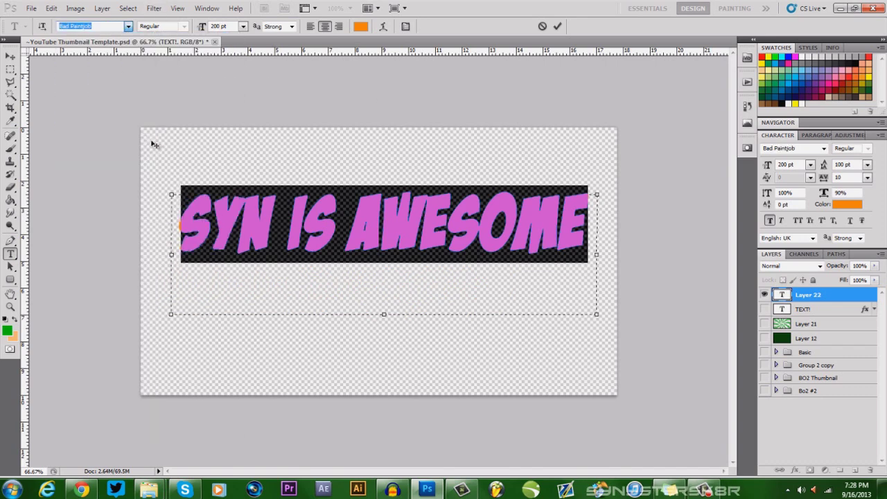
pyautogui.click(769, 220)
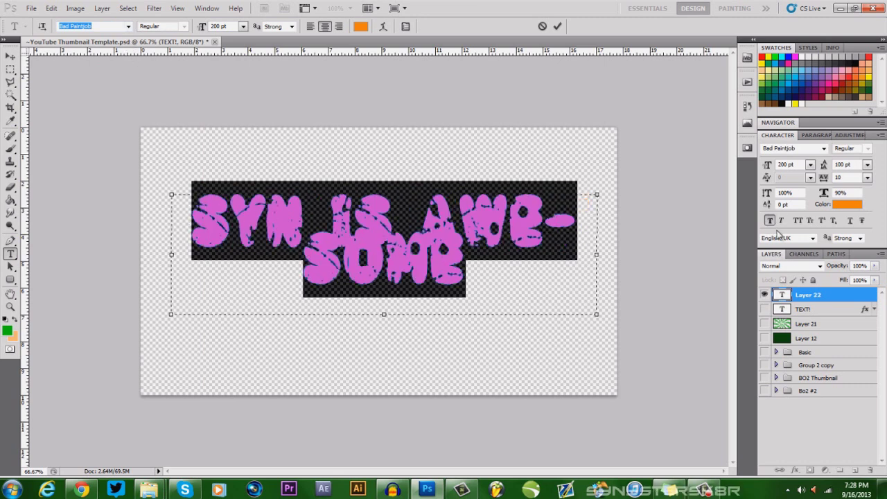
pyautogui.click(770, 222)
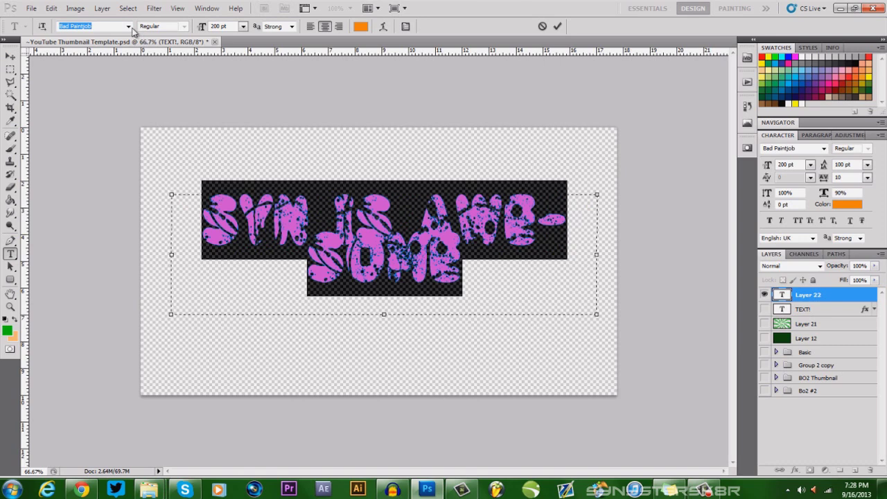
# Step: Try the Bebas, Coalition and Candy Script fonts in turn on the selected text
pyautogui.click(129, 26)
pyautogui.click(160, 81)
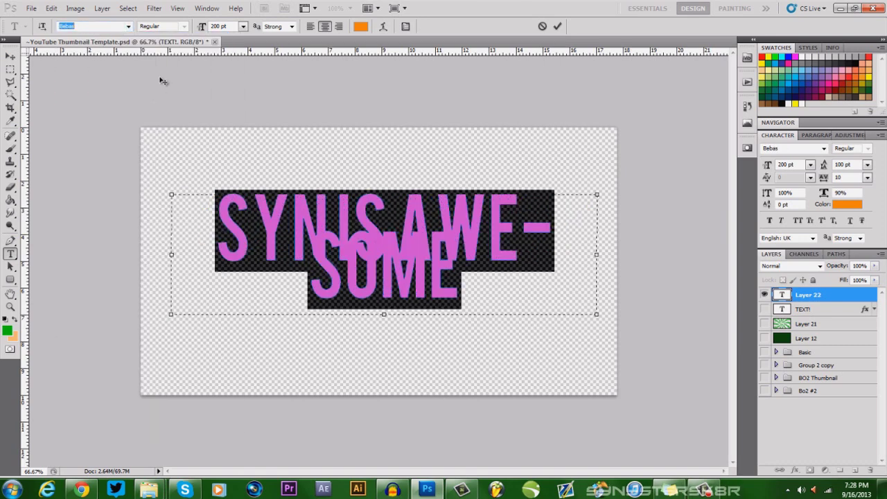
pyautogui.click(128, 27)
pyautogui.scroll(-2, 158, 181)
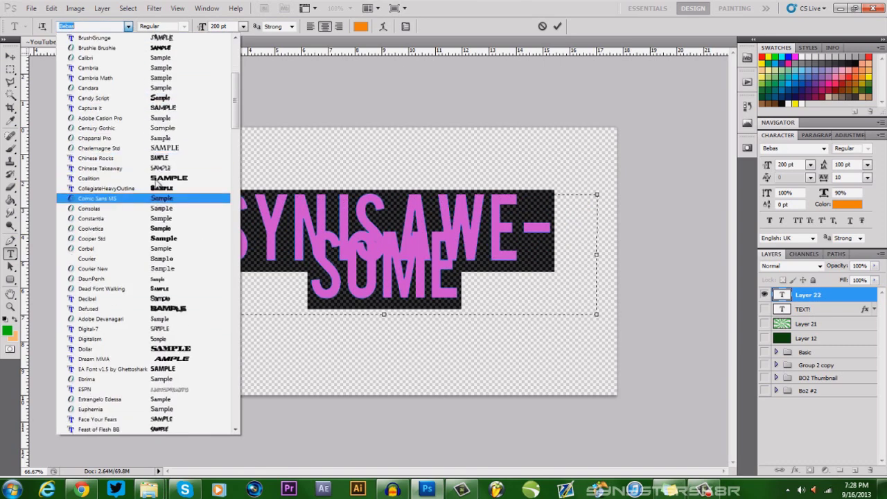
pyautogui.click(158, 182)
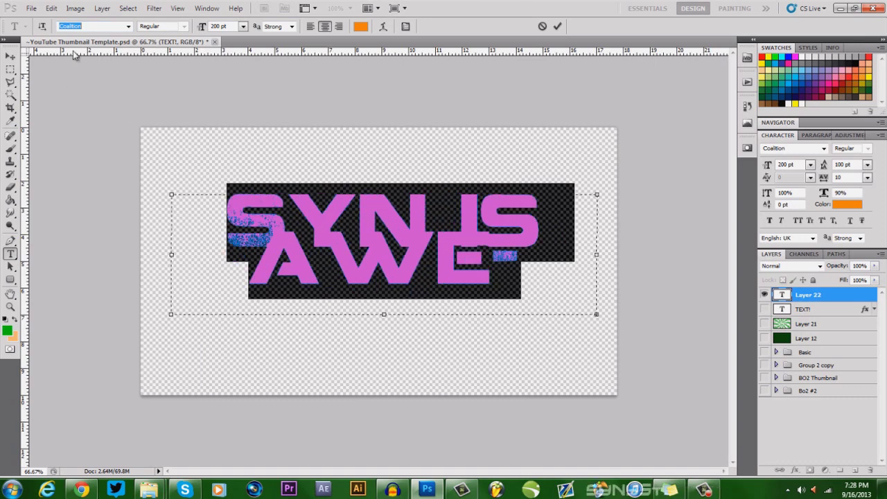
pyautogui.click(130, 28)
pyautogui.scroll(3, 122, 150)
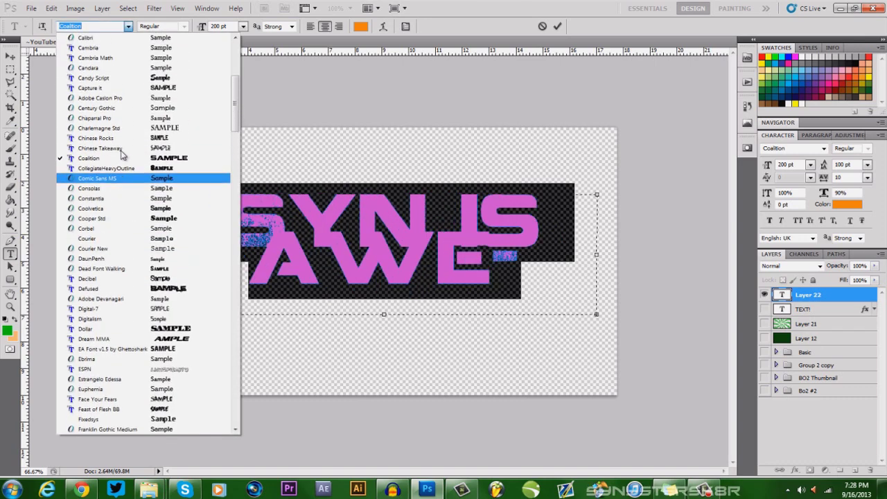
pyautogui.scroll(2, 125, 152)
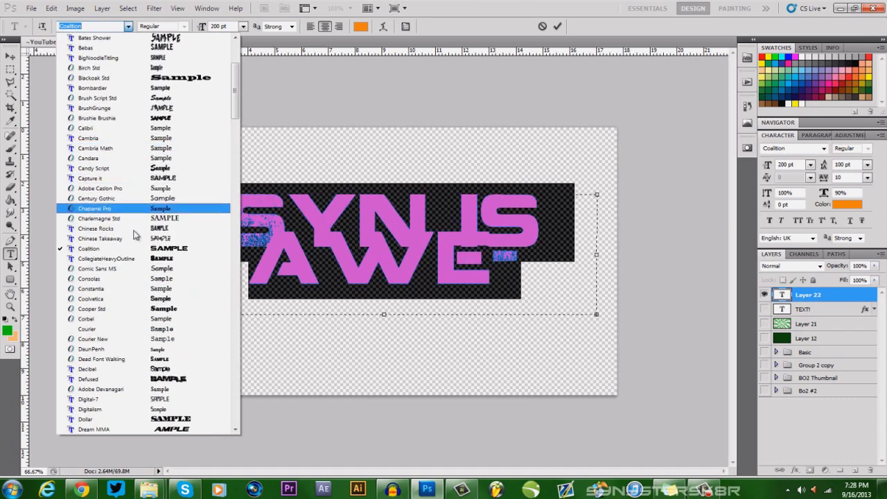
pyautogui.click(127, 168)
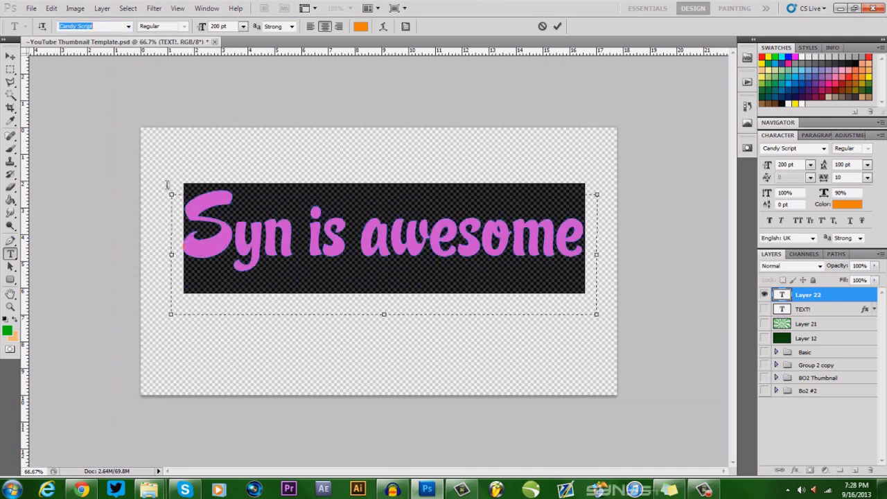
# Step: Try the BadaBoom BB and BankGothic Md BT fonts on the text, and discard the new text layer
pyautogui.click(129, 27)
pyautogui.scroll(3, 104, 109)
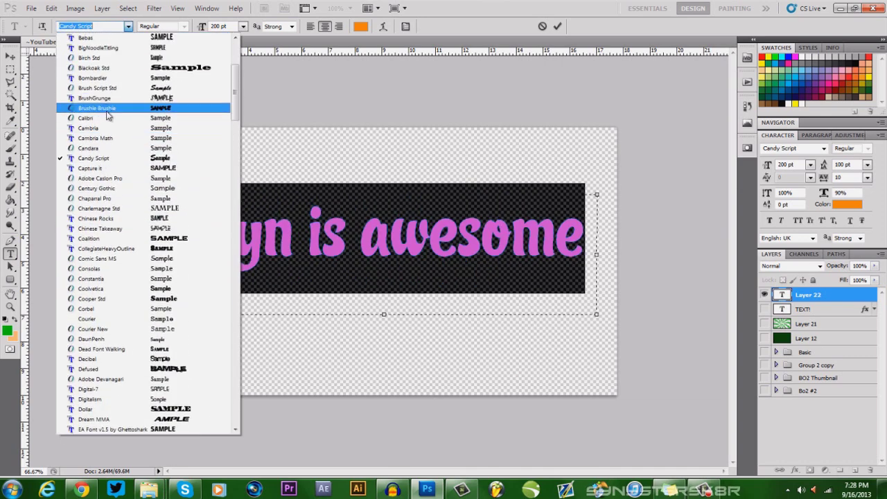
pyautogui.scroll(1, 104, 62)
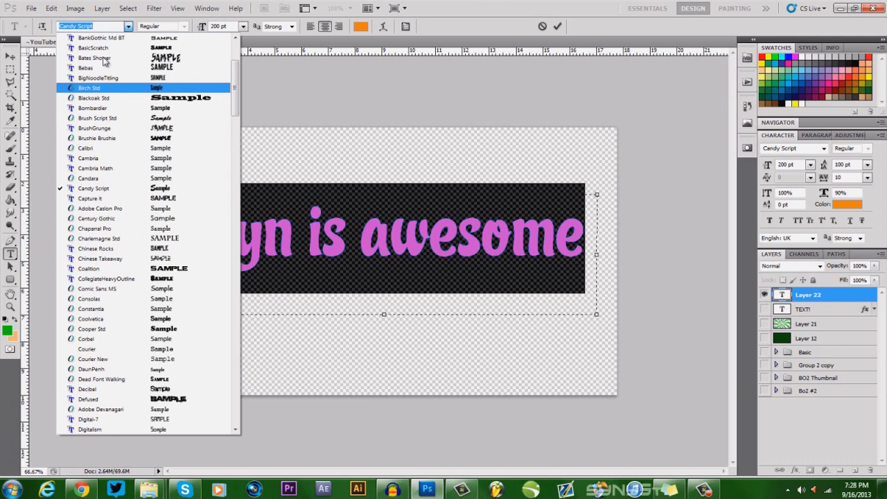
pyautogui.scroll(1, 105, 64)
pyautogui.click(108, 61)
pyautogui.click(129, 26)
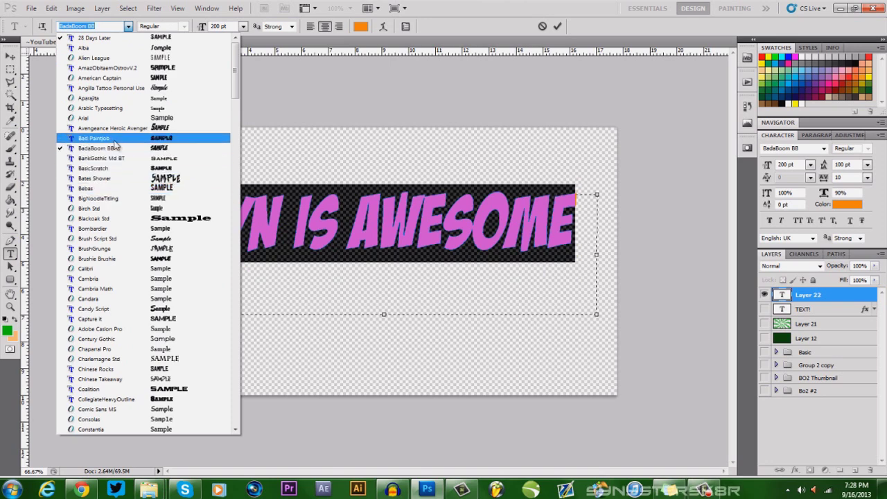
pyautogui.click(104, 158)
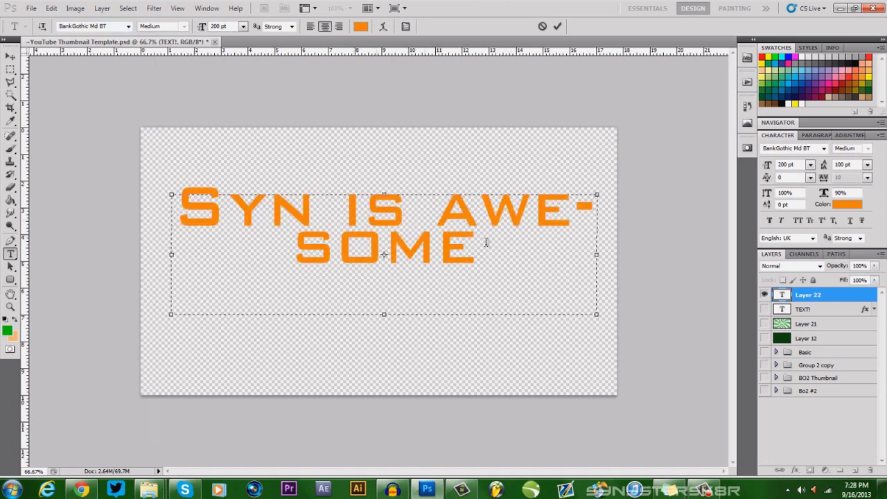
pyautogui.hotkey('ctrl', 'a')
pyautogui.click(542, 26)
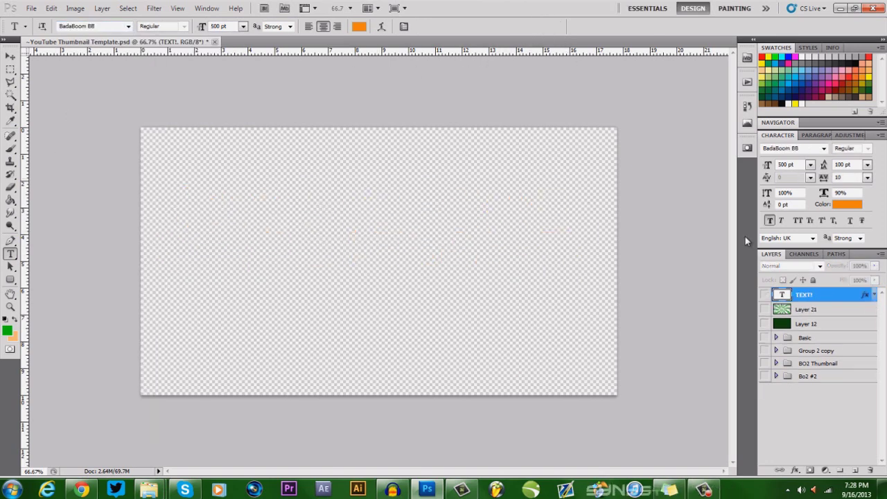
# Step: Switch to Chrome and look through the video thumbnails on the Rated YouTube channel
pyautogui.click(81, 490)
pyautogui.click(432, 5)
pyautogui.scroll(-5, 414, 288)
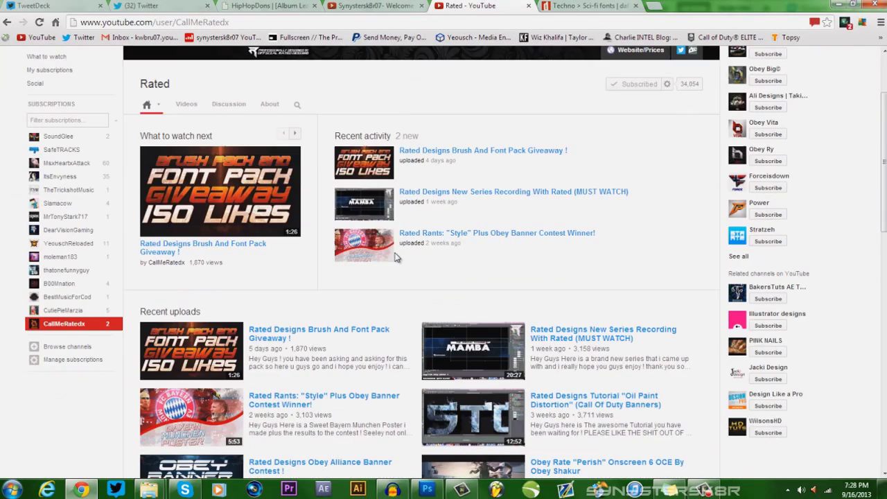
pyautogui.scroll(-9, 414, 288)
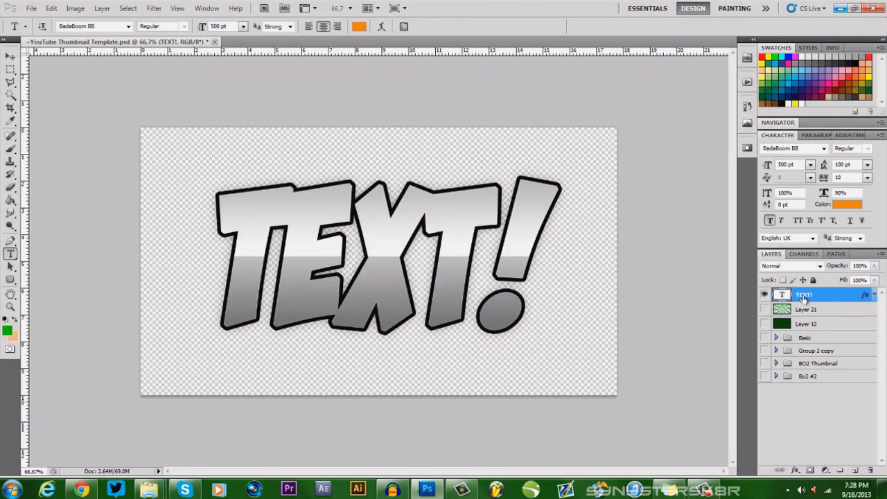
# Step: Open the TEXT! layer's blending options and try a series of preset styles, ending on the green gradient with black outline
pyautogui.rightClick(803, 297)
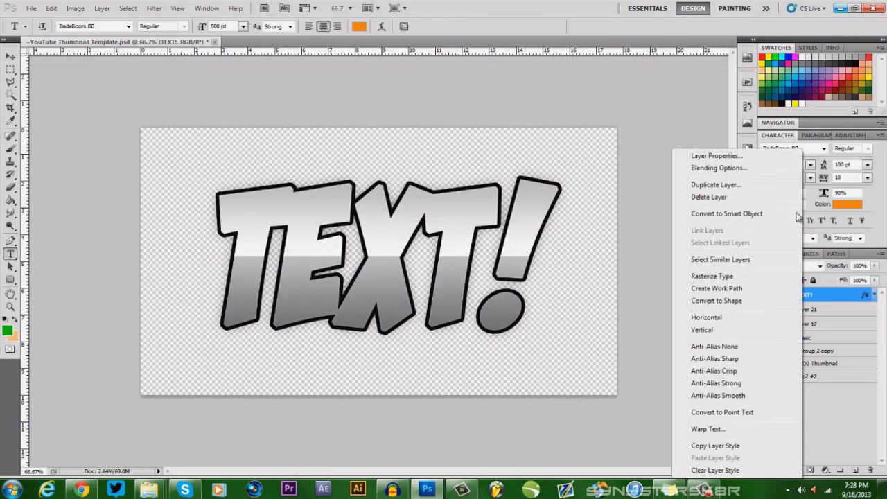
pyautogui.click(757, 169)
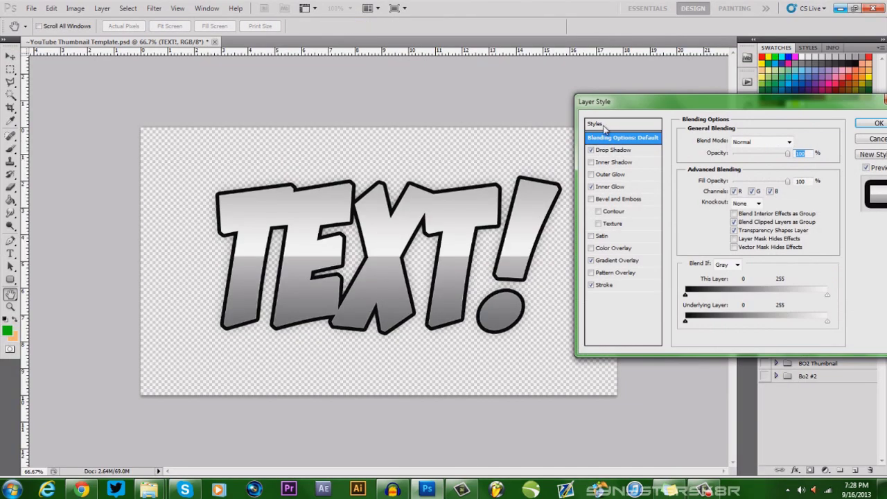
pyautogui.click(603, 124)
pyautogui.moveTo(773, 110); pyautogui.dragTo(757, 99)
pyautogui.click(774, 180)
pyautogui.click(792, 180)
pyautogui.click(810, 180)
pyautogui.click(702, 199)
pyautogui.click(720, 198)
pyautogui.click(739, 198)
pyautogui.click(756, 199)
pyautogui.click(774, 199)
pyautogui.click(792, 198)
# Step: Adjust the size of the text's black outside stroke and set the drop shadow's spread to about 16%
pyautogui.click(603, 278)
pyautogui.moveTo(725, 135); pyautogui.dragTo(728, 136)
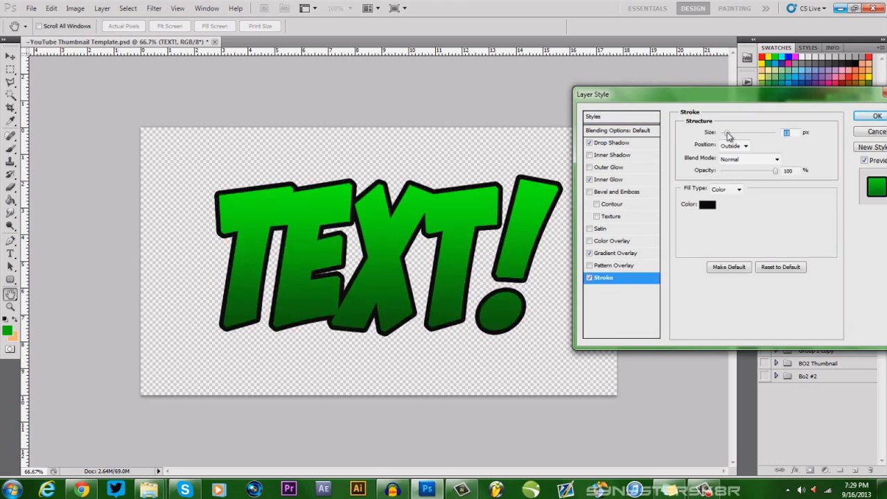
pyautogui.click(613, 143)
pyautogui.moveTo(727, 201)
pyautogui.mouseDown()
pyautogui.moveTo(740, 201)
pyautogui.moveTo(728, 192)
pyautogui.mouseUp()
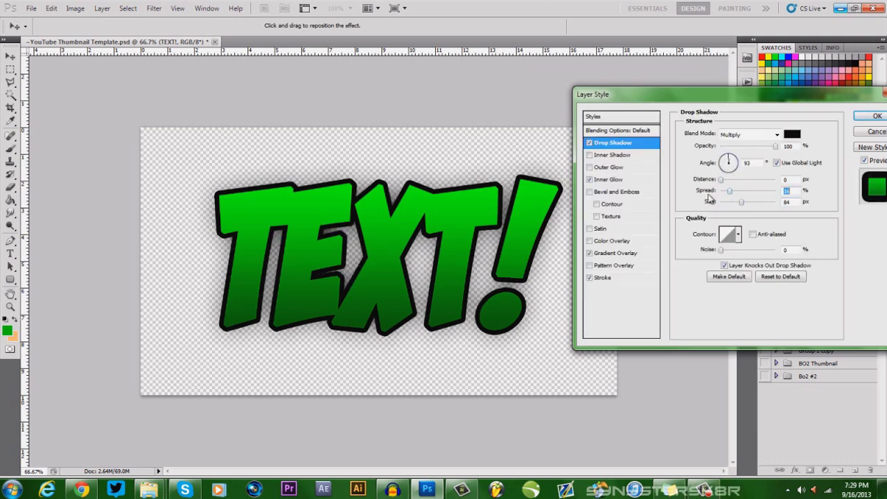
# Step: Try shifting the bright green colour stop of the gradient overlay towards the middle, and discard all the layer style changes
pyautogui.click(615, 253)
pyautogui.click(739, 161)
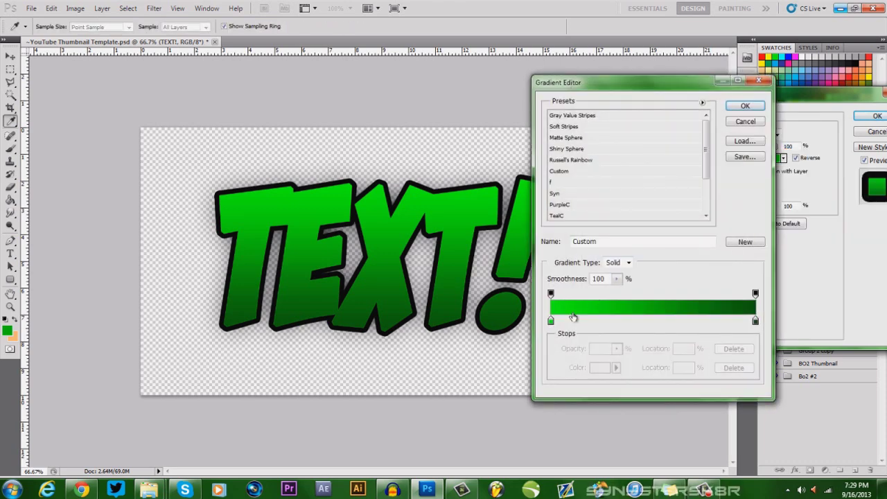
pyautogui.moveTo(551, 321); pyautogui.dragTo(645, 321)
pyautogui.click(640, 322)
pyautogui.click(738, 121)
pyautogui.click(878, 132)
# Step: Hide the TEXT! layer, and show and expand the Basic group
pyautogui.moveTo(764, 295); pyautogui.dragTo(762, 337)
pyautogui.click(765, 338)
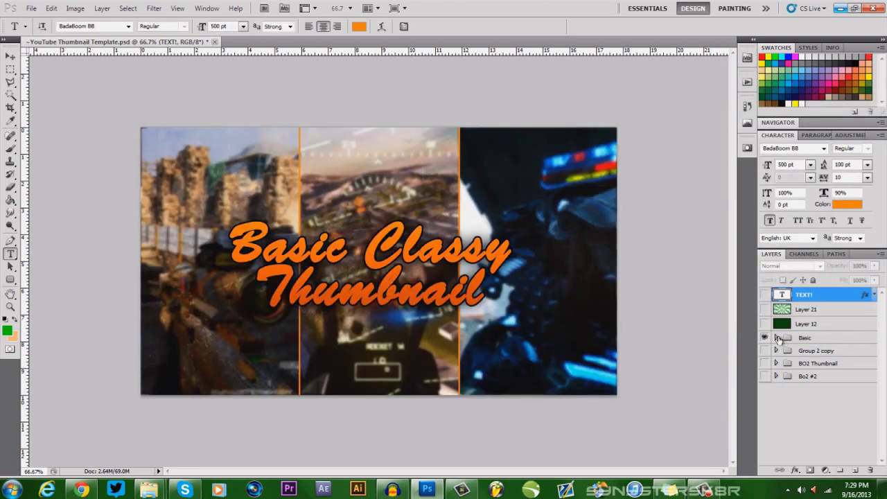
pyautogui.click(777, 337)
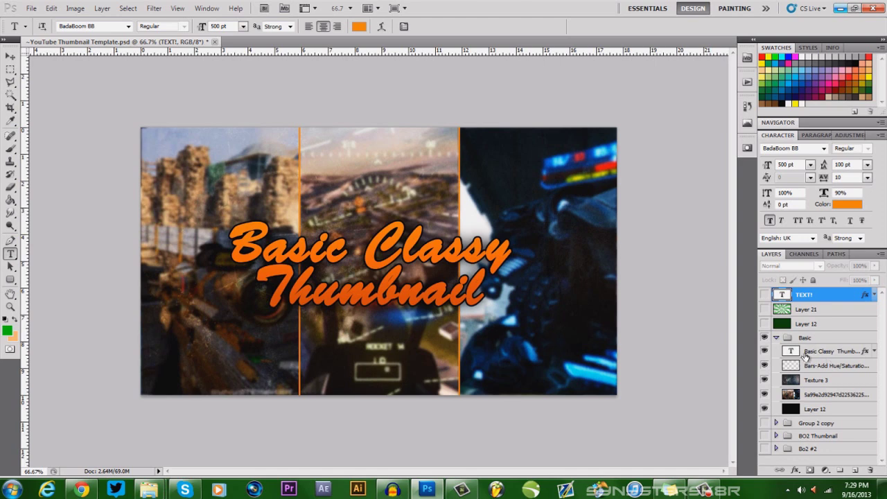
# Step: Examine the Basic Classy Thumbnail text's layer effects by toggling all of them, and then its stroke and drop shadow separately
pyautogui.click(875, 351)
pyautogui.click(794, 363)
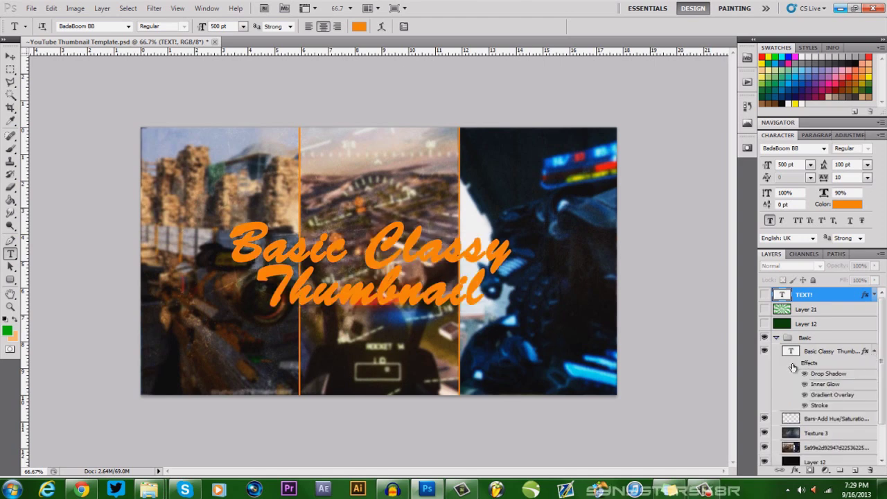
pyautogui.rightClick(833, 352)
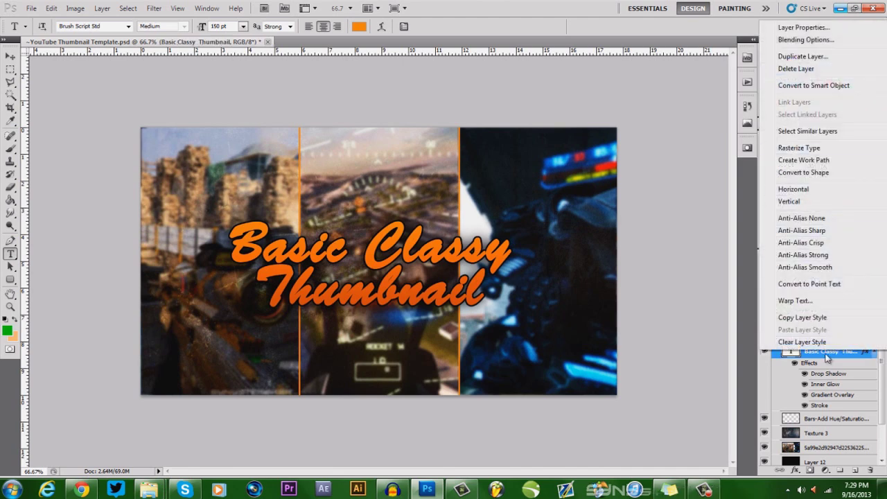
pyautogui.click(654, 106)
pyautogui.press('h')
pyautogui.click(589, 277)
pyautogui.click(589, 277)
pyautogui.click(589, 143)
pyautogui.click(590, 143)
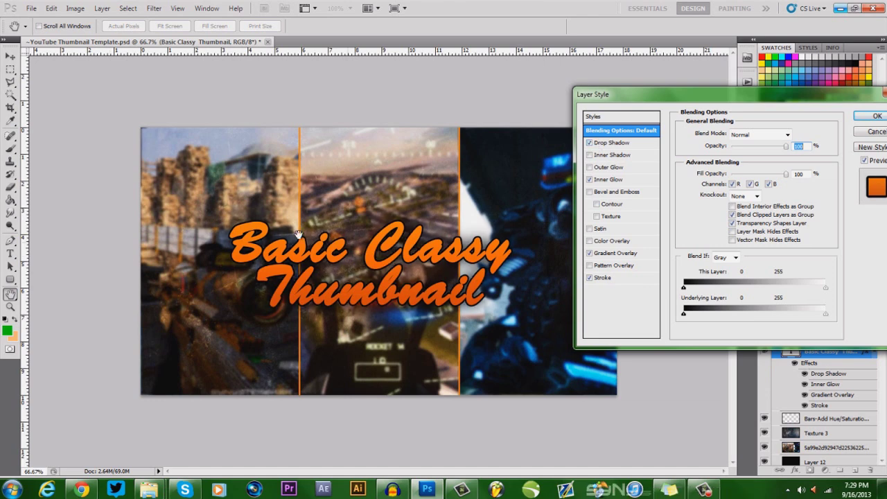
pyautogui.click(876, 133)
# Step: Collapse the title's effects list and the Basic group, and make all four thumbnail groups visible
pyautogui.click(873, 351)
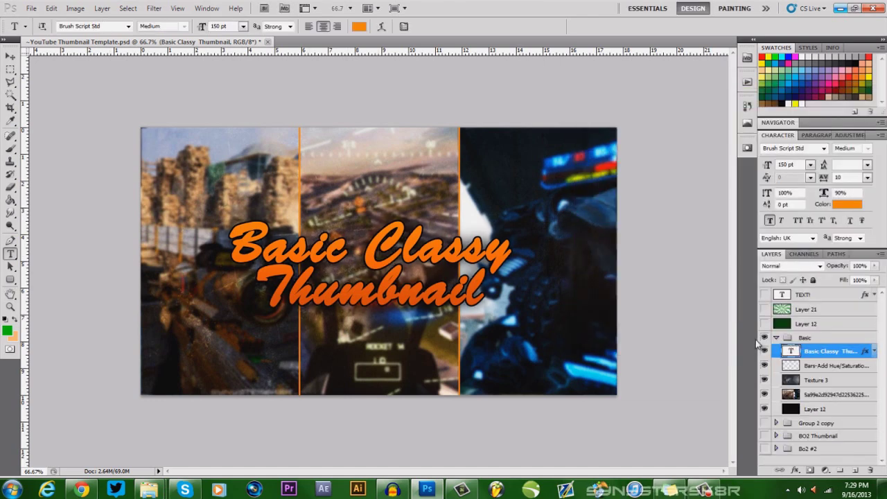
pyautogui.click(775, 337)
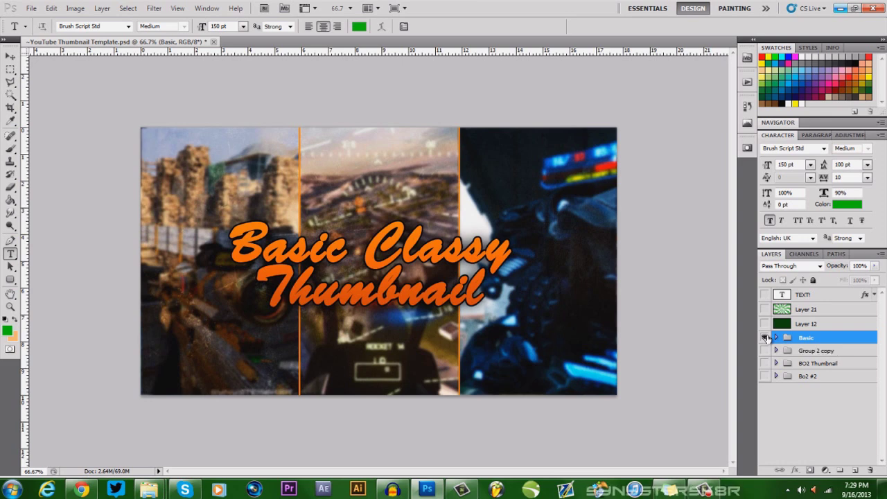
pyautogui.moveTo(765, 337); pyautogui.dragTo(765, 376)
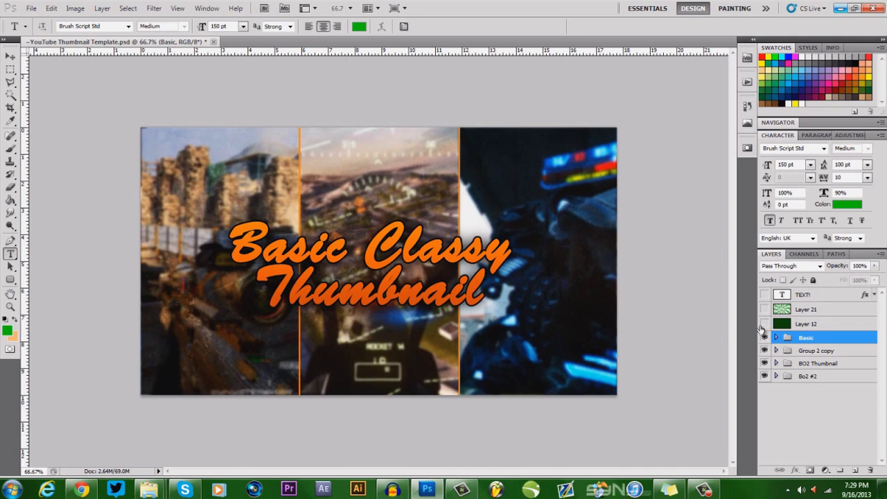
# Step: Compare the four thumbnail designs by hiding the Basic, Group 2 copy and BO2 Thumbnail groups, and make all groups visible again
pyautogui.click(765, 338)
pyautogui.click(766, 363)
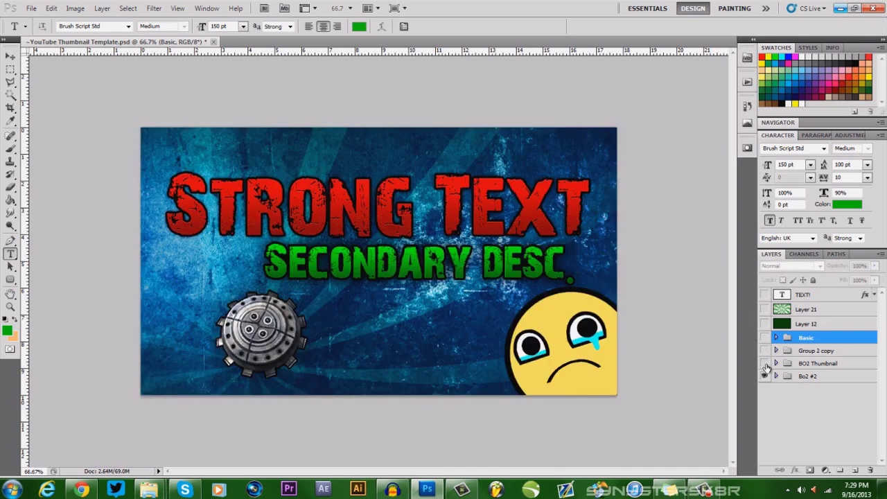
pyautogui.click(766, 364)
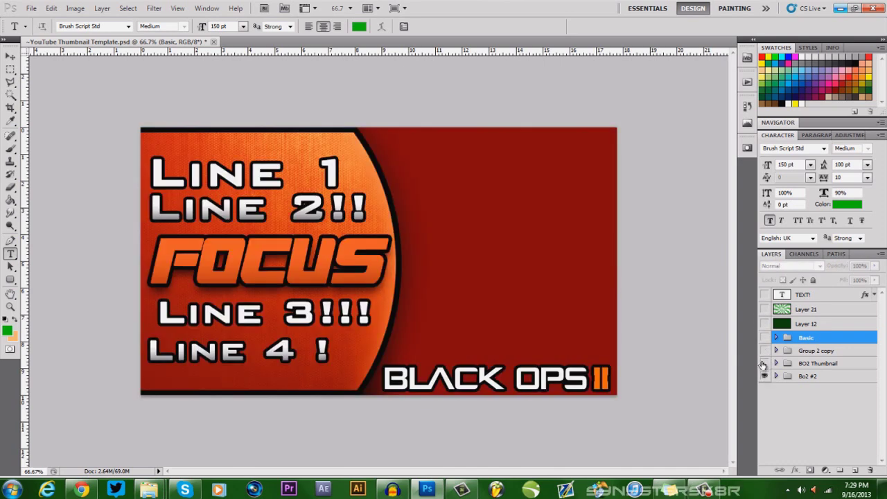
pyautogui.click(766, 350)
pyautogui.click(766, 339)
pyautogui.click(765, 337)
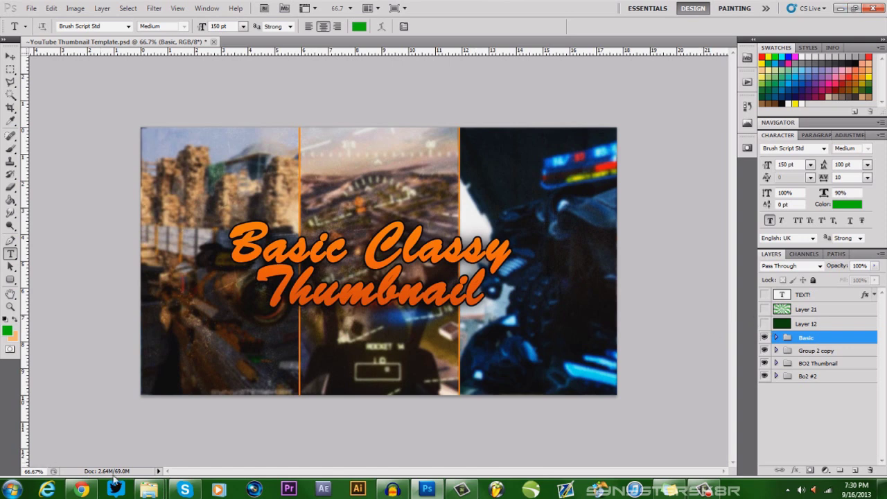
# Step: Place the Black Ops II logo AbFXF.png from the GFX Logos-Titles folder across the middle of the thumbnail
pyautogui.moveTo(148, 489)
pyautogui.click(216, 424)
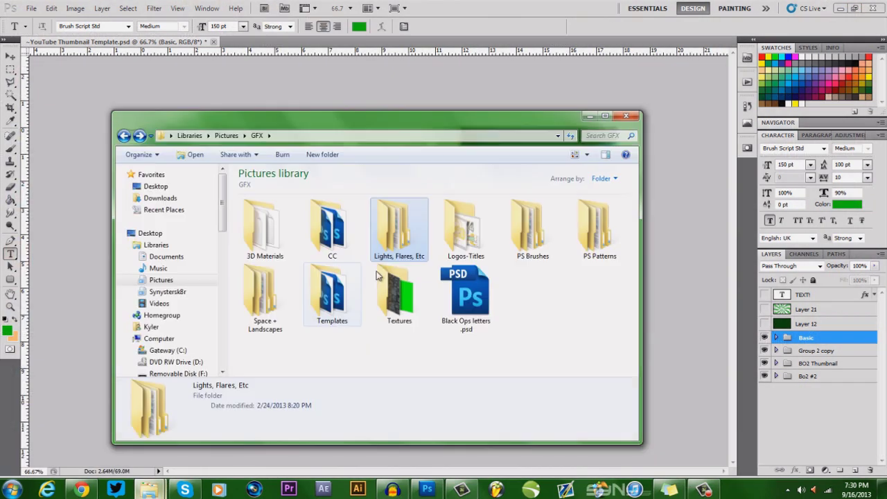
pyautogui.doubleClick(467, 238)
pyautogui.moveTo(410, 124); pyautogui.dragTo(698, 111)
pyautogui.moveTo(673, 239); pyautogui.dragTo(346, 263)
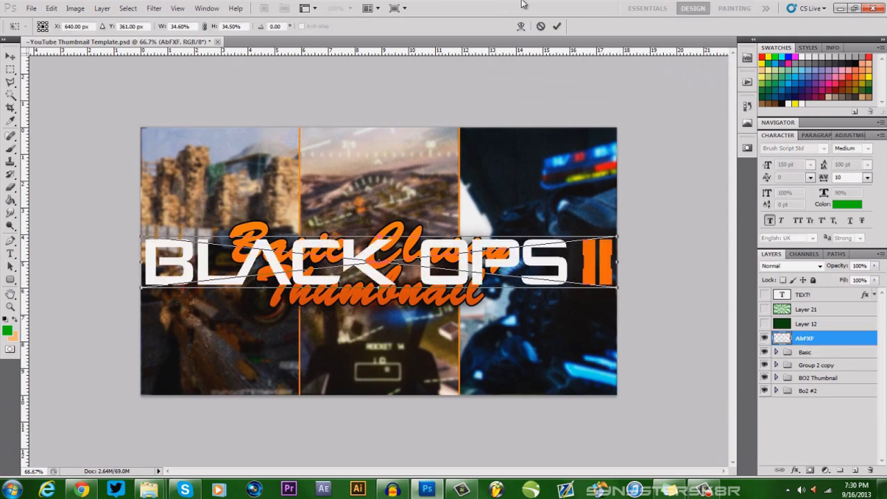
pyautogui.click(558, 26)
# Step: Try a black outside stroke on the AbFXF logo layer, and delete the layer
pyautogui.rightClick(821, 341)
pyautogui.click(795, 49)
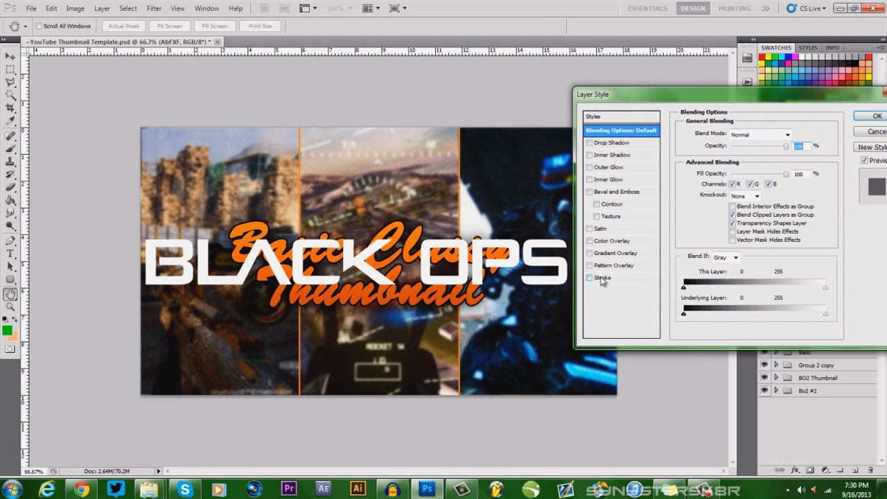
pyautogui.click(601, 277)
pyautogui.moveTo(723, 132); pyautogui.dragTo(726, 136)
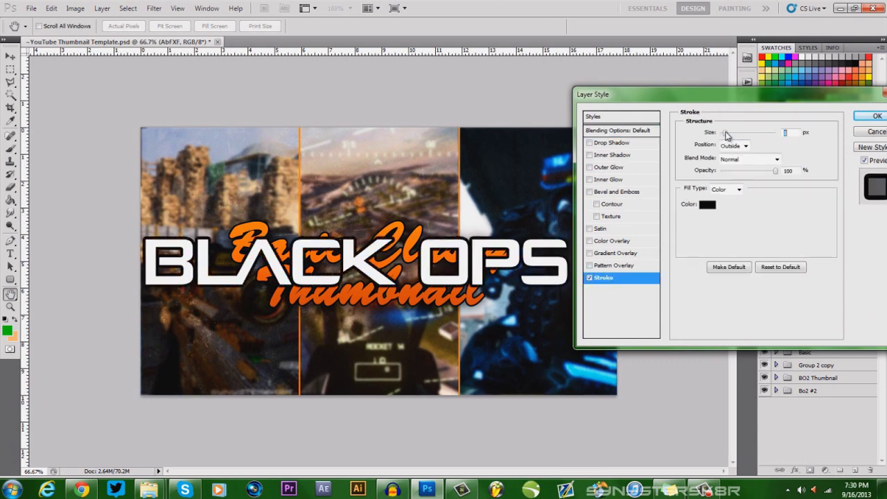
pyautogui.press('Return')
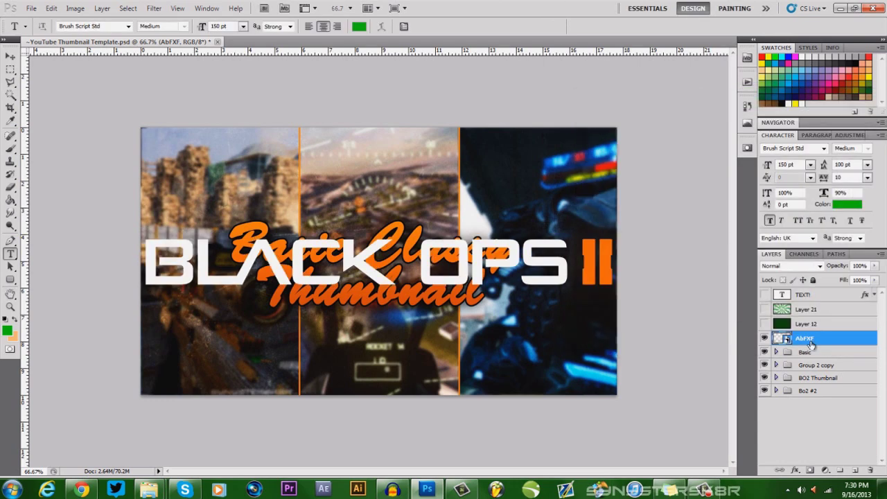
pyautogui.press('Delete')
# Step: Try placing Battlefield-3-Logo.png from the Logos-Titles folder onto the thumbnail, and cancel the placement
pyautogui.moveTo(150, 490)
pyautogui.click(208, 423)
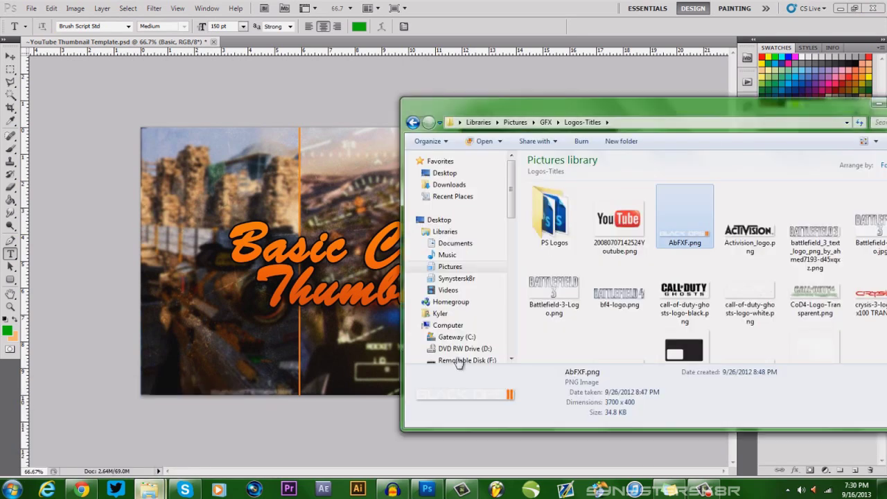
pyautogui.moveTo(565, 307); pyautogui.dragTo(379, 256)
pyautogui.click(541, 26)
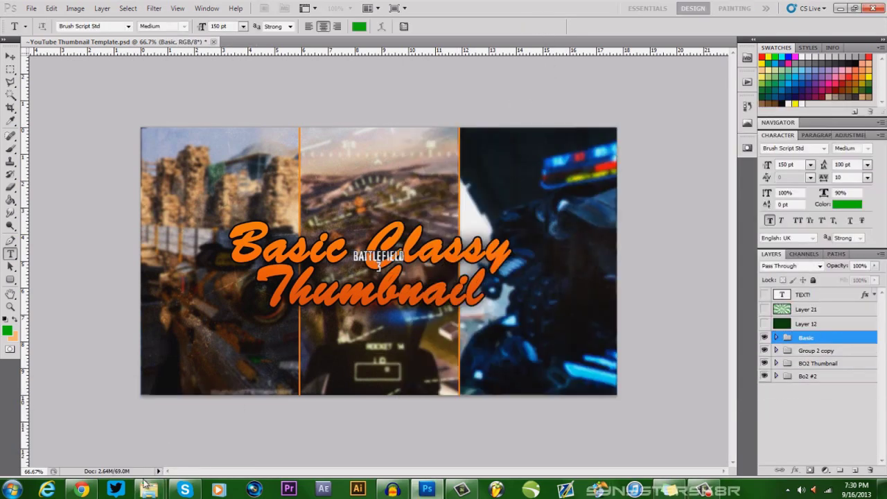
# Step: Examine the collection of game and brand logo images in the Logos-Titles folder, and minimize the folder window
pyautogui.moveTo(149, 491)
pyautogui.click(208, 423)
pyautogui.moveTo(757, 111); pyautogui.dragTo(705, 113)
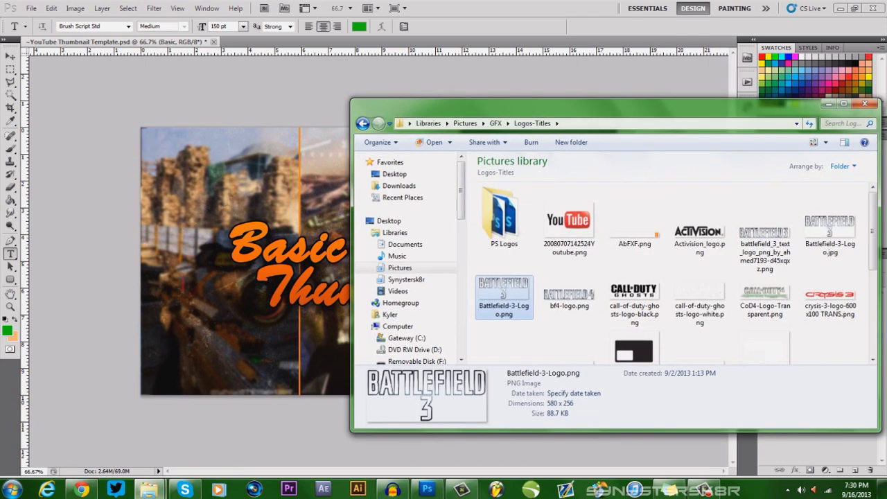
pyautogui.click(806, 241)
pyautogui.scroll(-1, 763, 245)
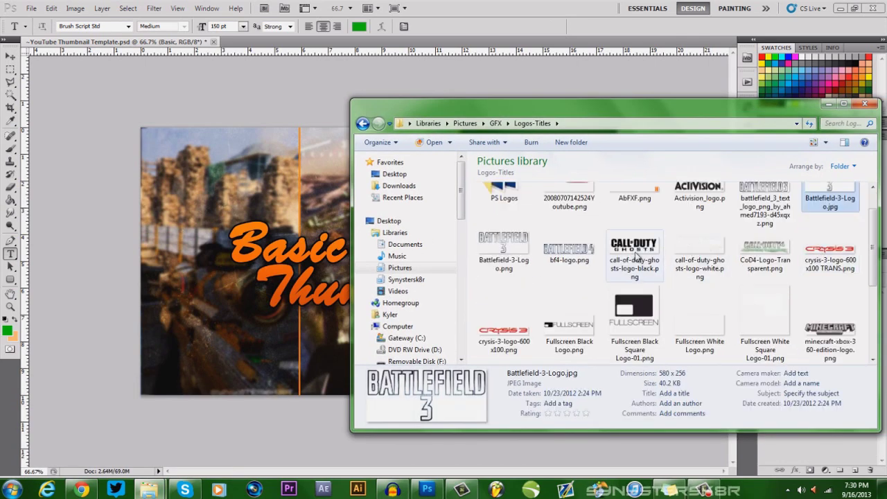
pyautogui.click(689, 257)
pyautogui.scroll(-1, 659, 270)
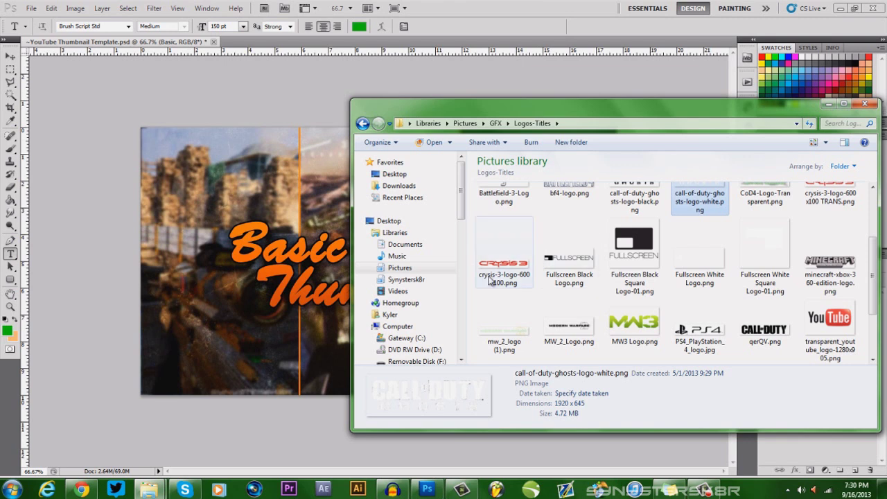
pyautogui.click(813, 242)
pyautogui.scroll(-1, 813, 243)
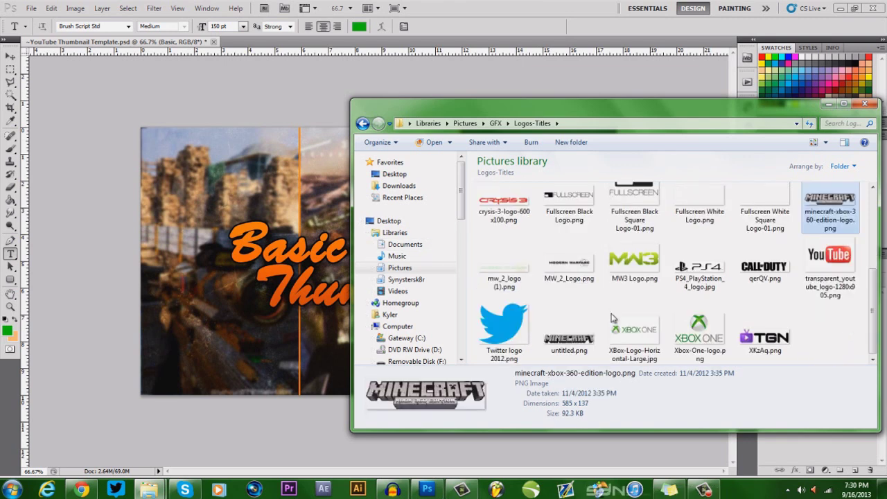
pyautogui.click(825, 104)
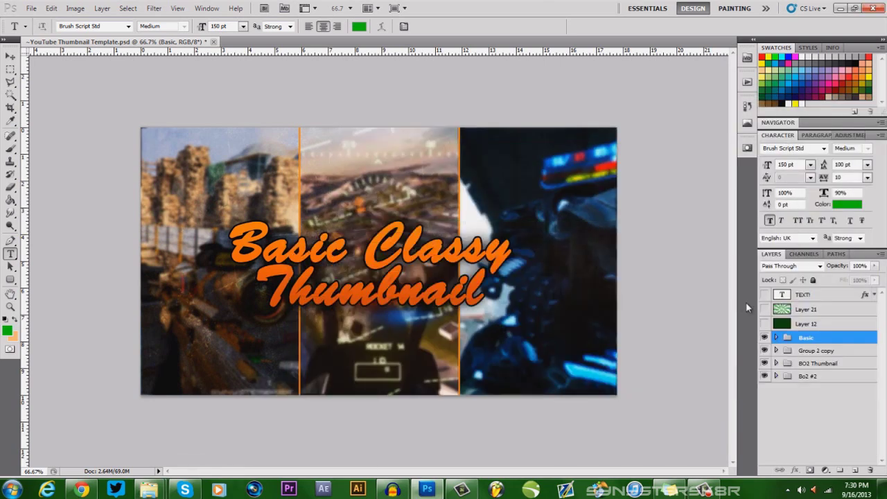
# Step: Expand the Basic group and examine the Bars layer by toggling its visibility
pyautogui.click(777, 338)
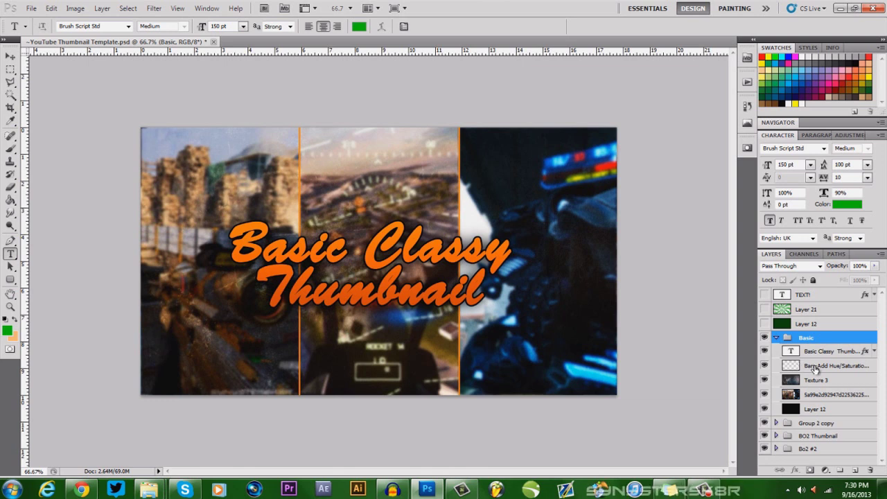
pyautogui.click(815, 370)
pyautogui.click(766, 365)
pyautogui.click(765, 366)
pyautogui.click(765, 365)
pyautogui.click(765, 366)
# Step: Try different Hue/Saturation hues on the two vertical bars, including +116 and -34, and discard the adjustment
pyautogui.click(75, 9)
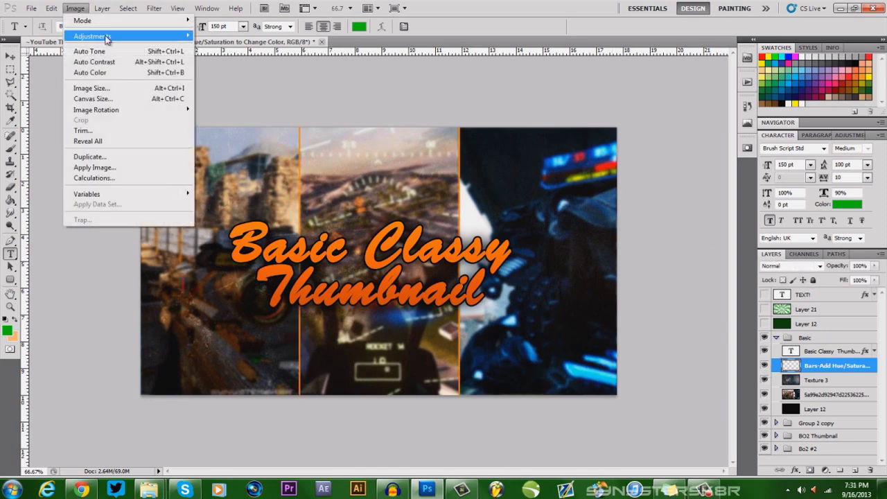
pyautogui.moveTo(110, 36)
pyautogui.click(229, 93)
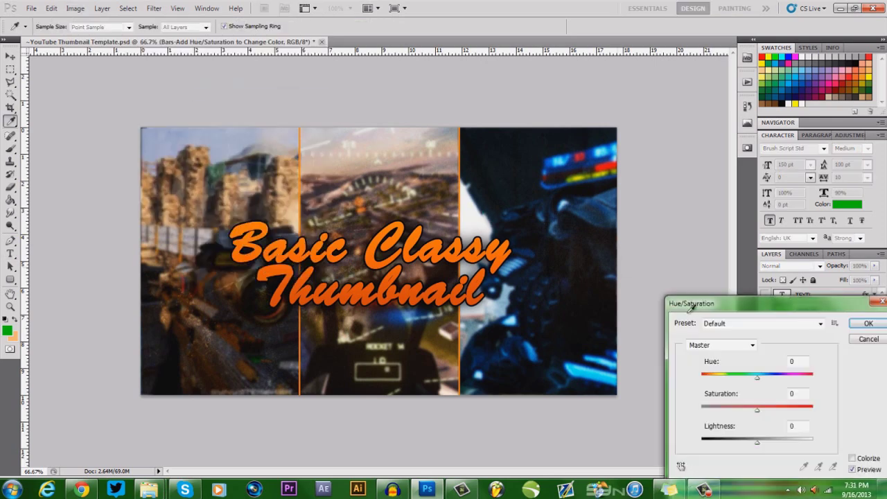
pyautogui.moveTo(758, 379); pyautogui.dragTo(770, 383)
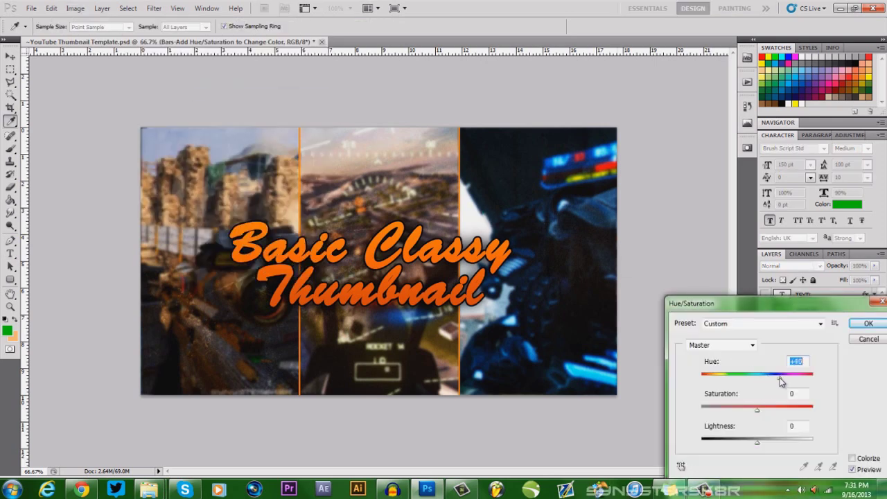
pyautogui.moveTo(793, 381); pyautogui.dragTo(801, 381)
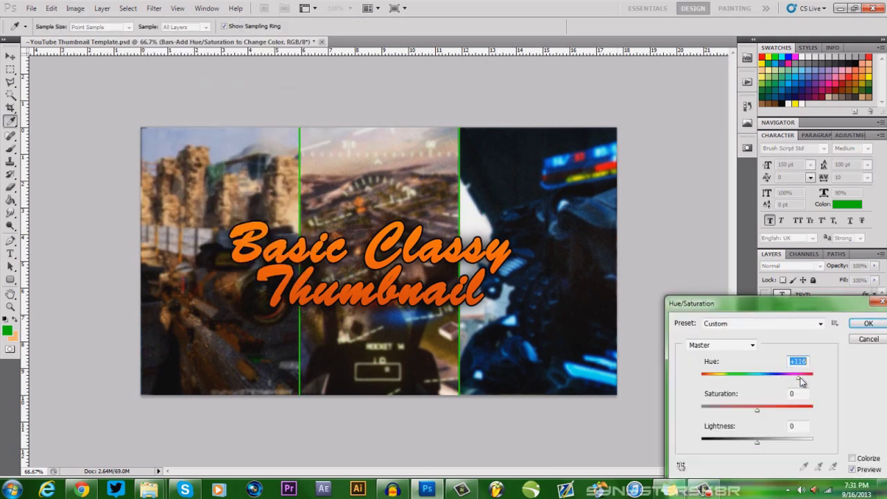
pyautogui.moveTo(709, 381); pyautogui.dragTo(733, 380)
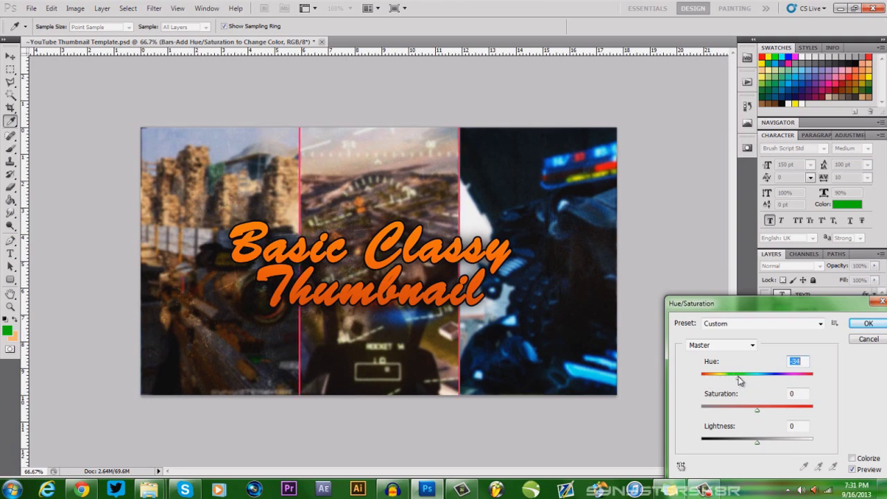
pyautogui.click(868, 339)
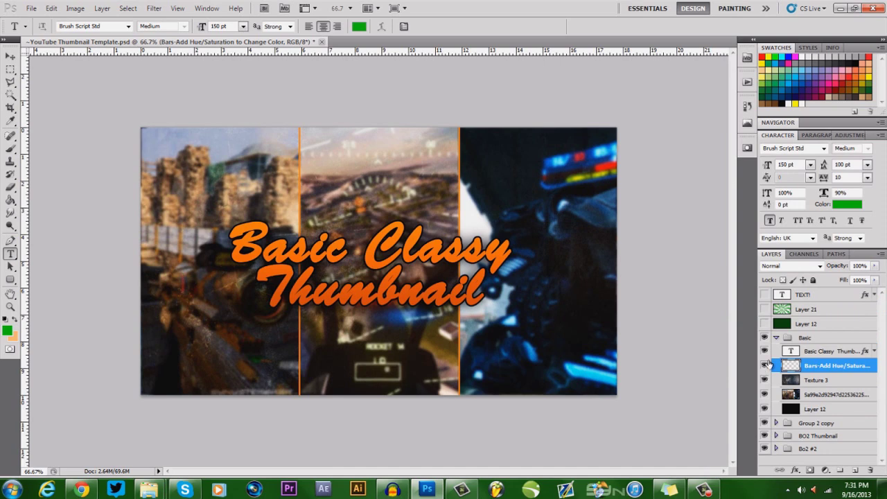
# Step: Examine the effect of the Texture 3 overlay by toggling its visibility, and hide the screenshot layer below it
pyautogui.click(765, 381)
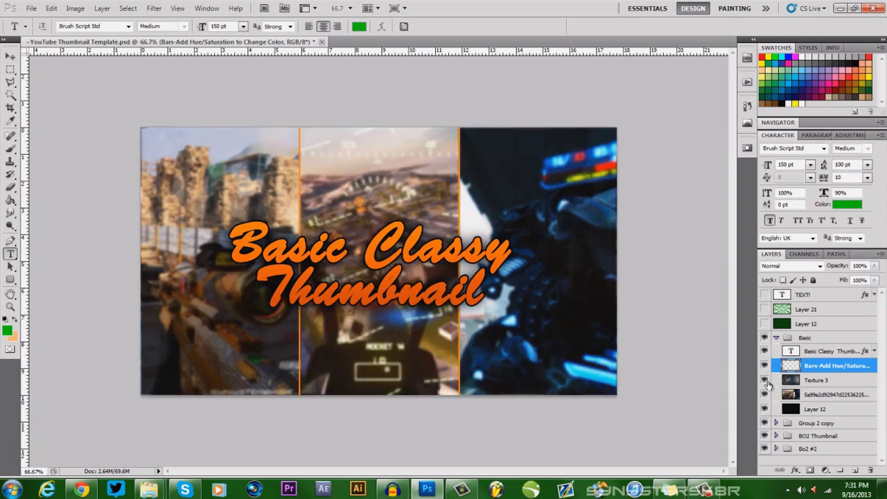
pyautogui.click(765, 409)
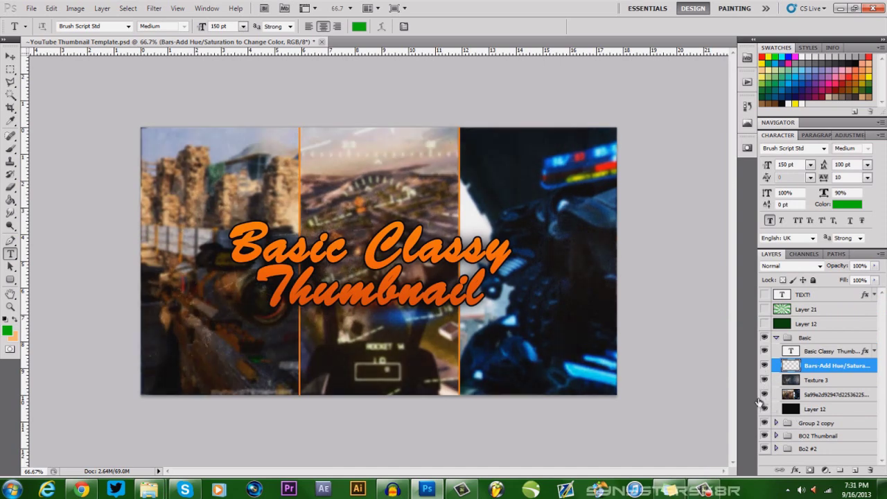
pyautogui.click(765, 395)
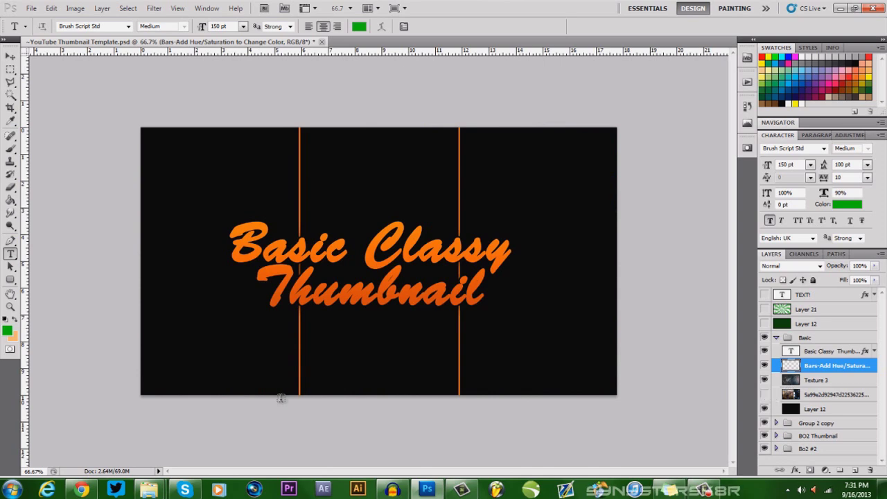
# Step: Try placing 4e12f14ded3276823a0188349bf1cde1.png from the Pictures library, enlarged past the canvas's lower-right corner, and delete it
pyautogui.moveTo(149, 489)
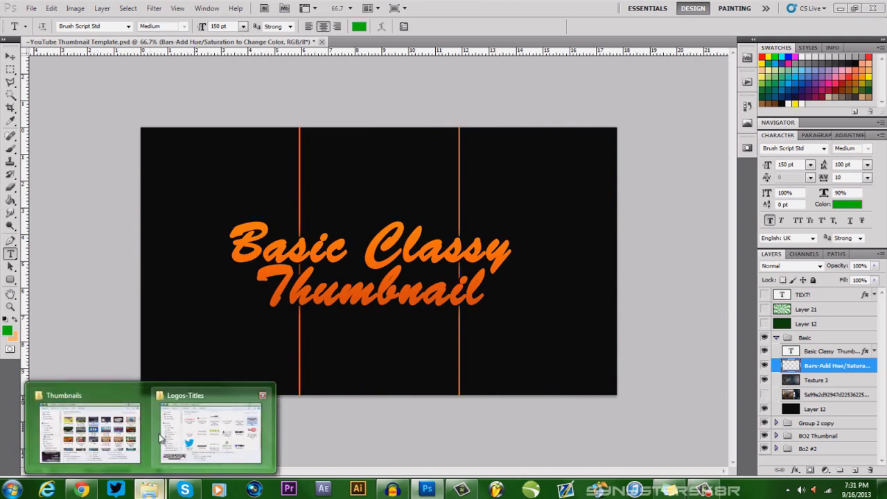
pyautogui.moveTo(174, 436)
pyautogui.click(208, 431)
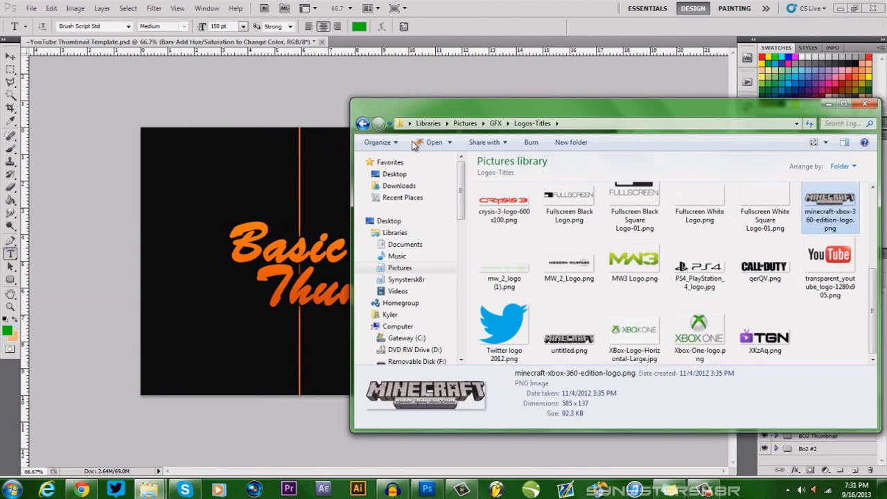
pyautogui.click(362, 123)
pyautogui.click(362, 124)
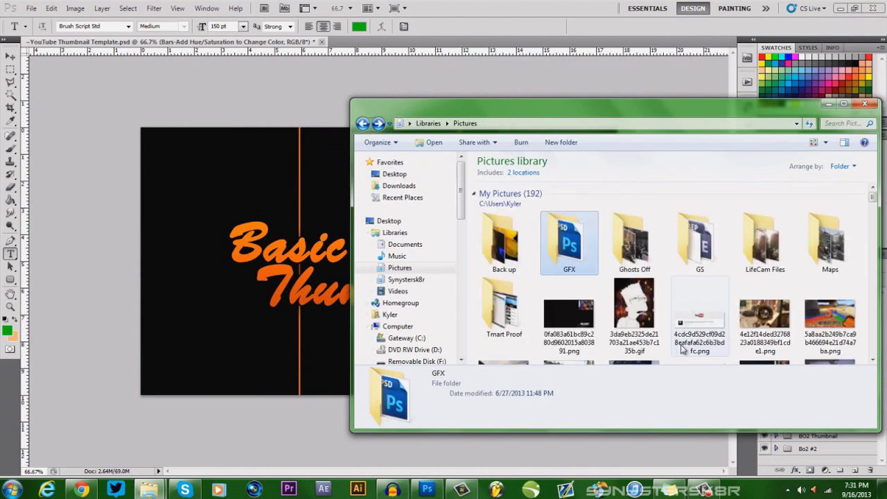
pyautogui.click(758, 313)
pyautogui.click(511, 383)
pyautogui.moveTo(509, 383); pyautogui.dragTo(527, 365)
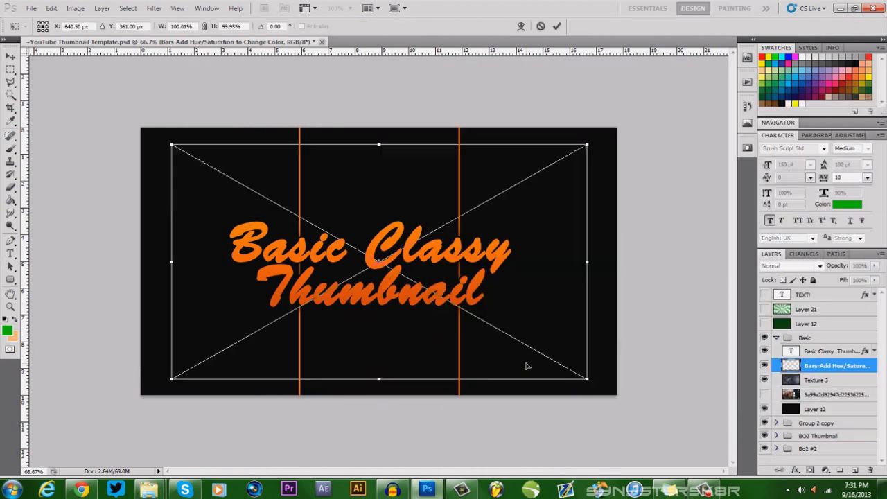
pyautogui.moveTo(589, 381); pyautogui.dragTo(617, 395)
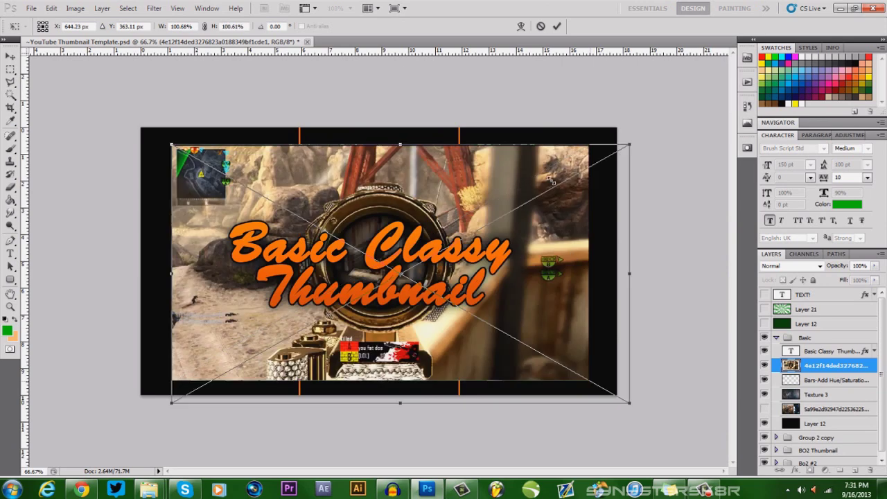
pyautogui.press('Return')
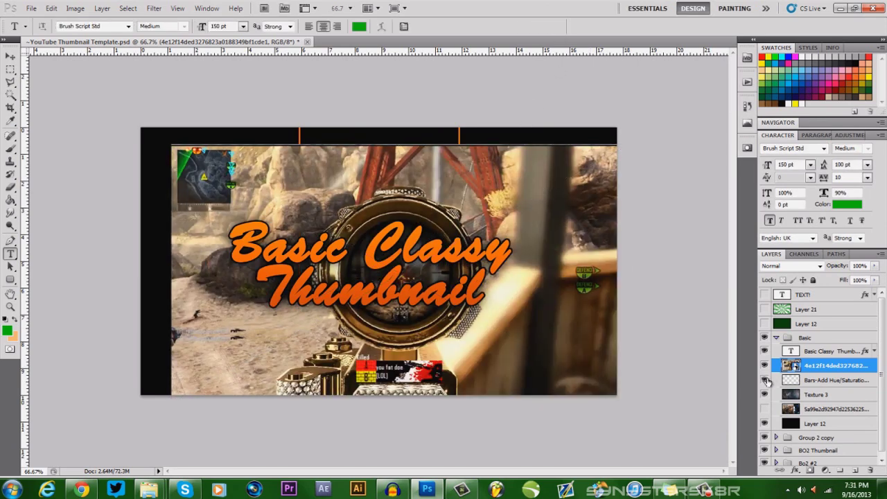
pyautogui.press('Delete')
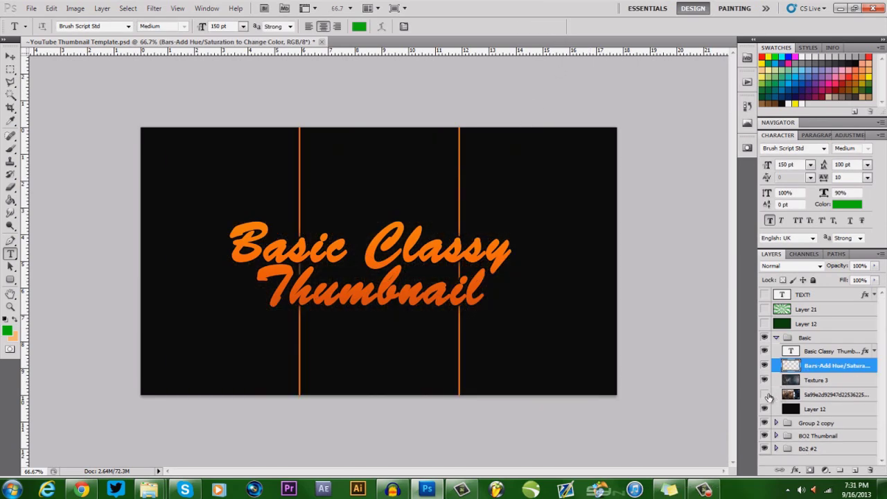
# Step: Show the Basic group's screenshot layer again, then collapse the group and hide it
pyautogui.click(765, 394)
pyautogui.click(776, 338)
pyautogui.click(765, 338)
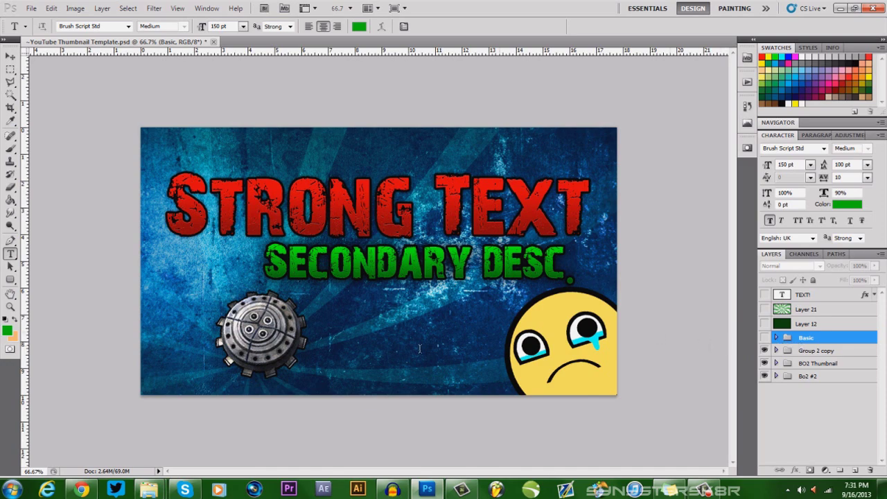
# Step: Switch to the Thumbnails folder in Windows Explorer, view XB1 vs PS4 BK K9.png at full size, and close it
pyautogui.moveTo(149, 490)
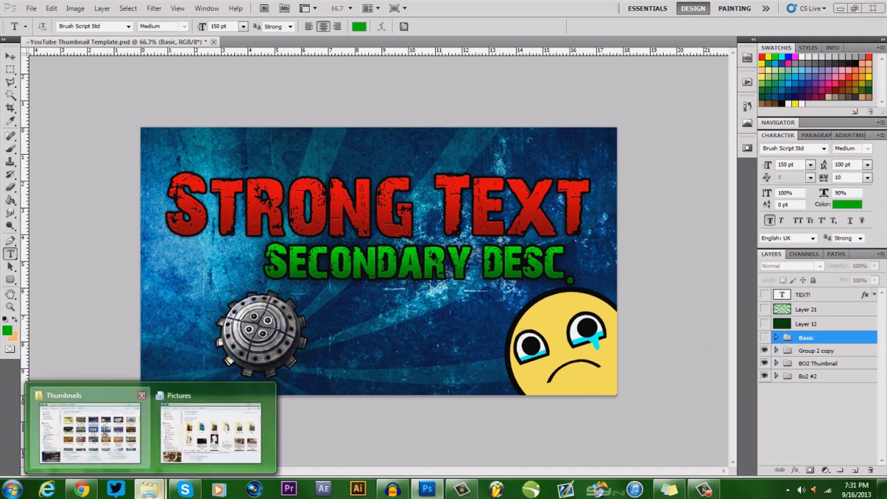
pyautogui.click(79, 432)
pyautogui.moveTo(458, 95); pyautogui.dragTo(737, 50)
pyautogui.scroll(-5, 787, 246)
pyautogui.scroll(-15, 786, 245)
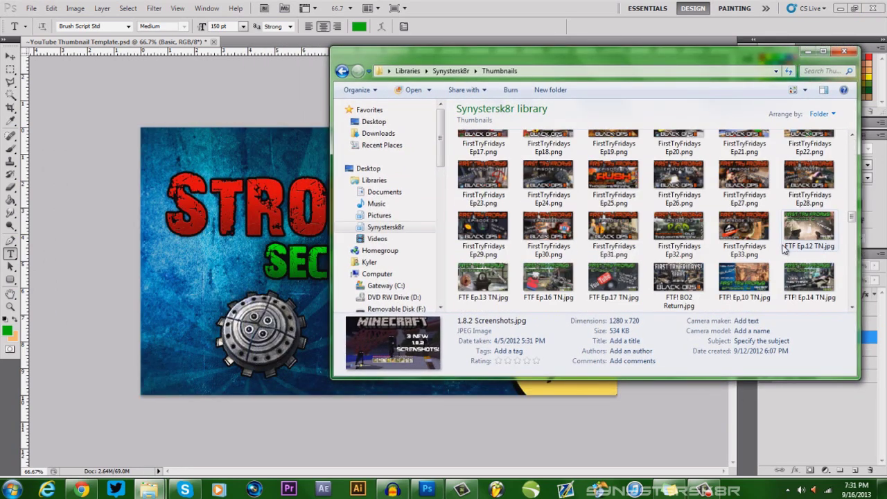
pyautogui.scroll(-10, 783, 245)
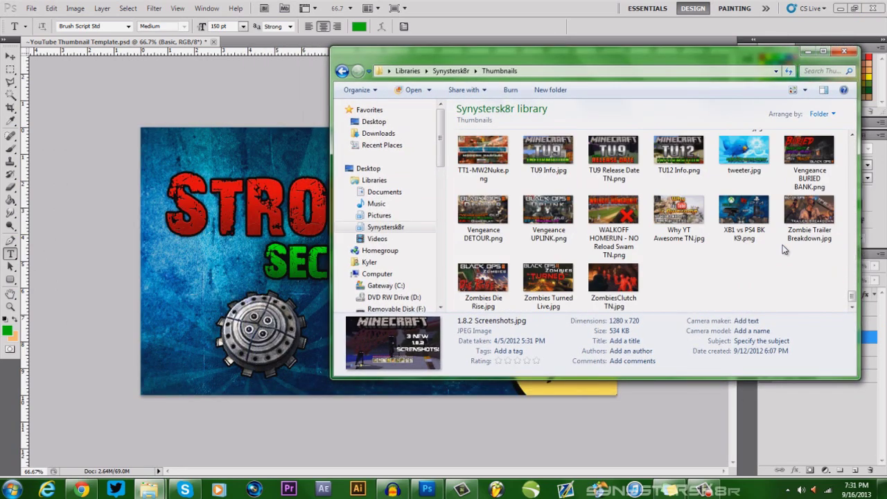
pyautogui.click(741, 218)
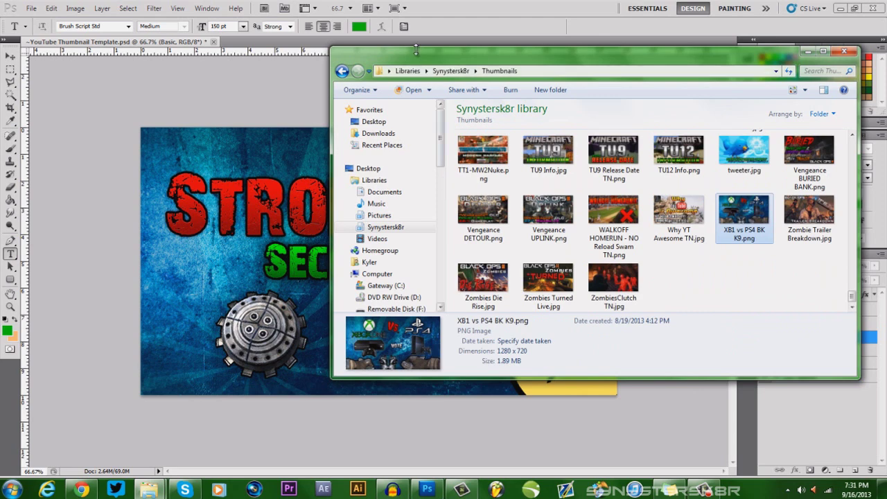
pyautogui.doubleClick(744, 211)
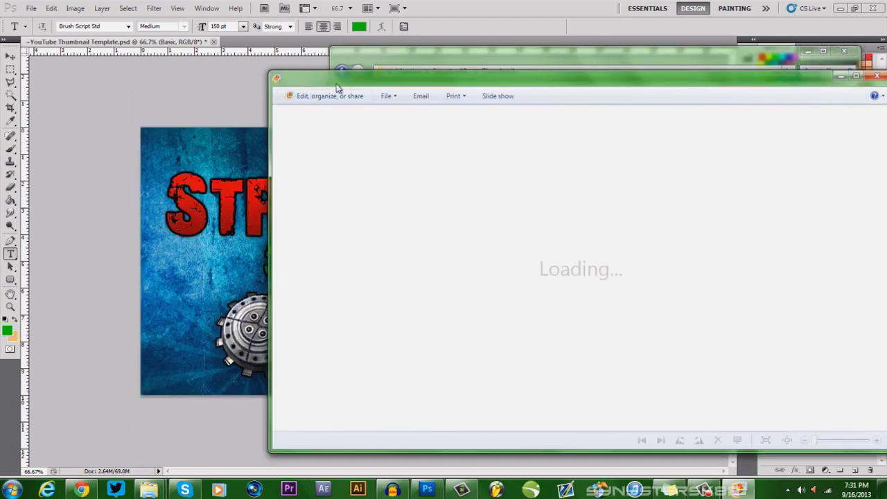
pyautogui.moveTo(350, 82); pyautogui.dragTo(311, 54)
pyautogui.press('Escape')
# Step: Preview Tango unboxing TN.jpg, and examine the matching Bo2 #2 template in Photoshop by temporarily hiding the groups above it
pyautogui.scroll(8, 656, 245)
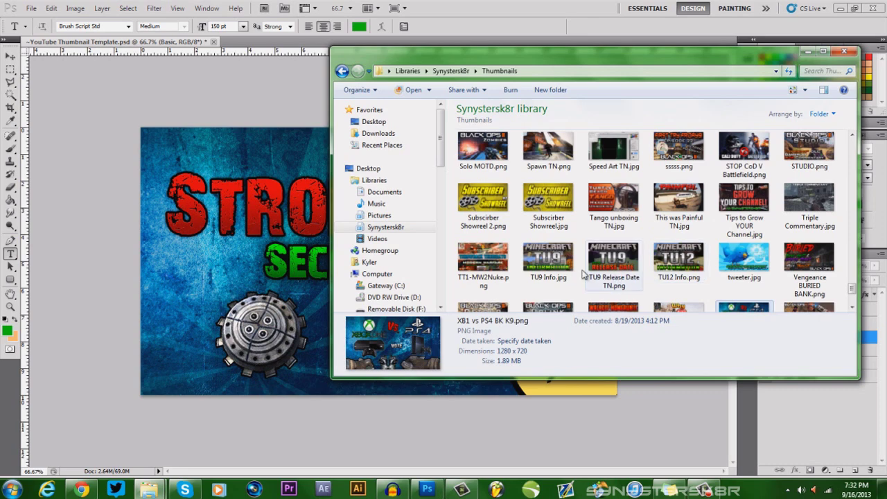
pyautogui.scroll(-3, 662, 257)
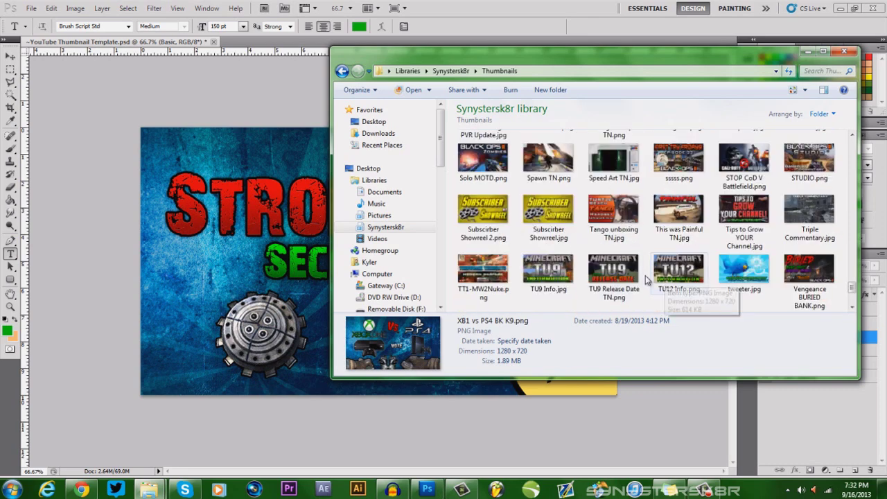
pyautogui.click(614, 215)
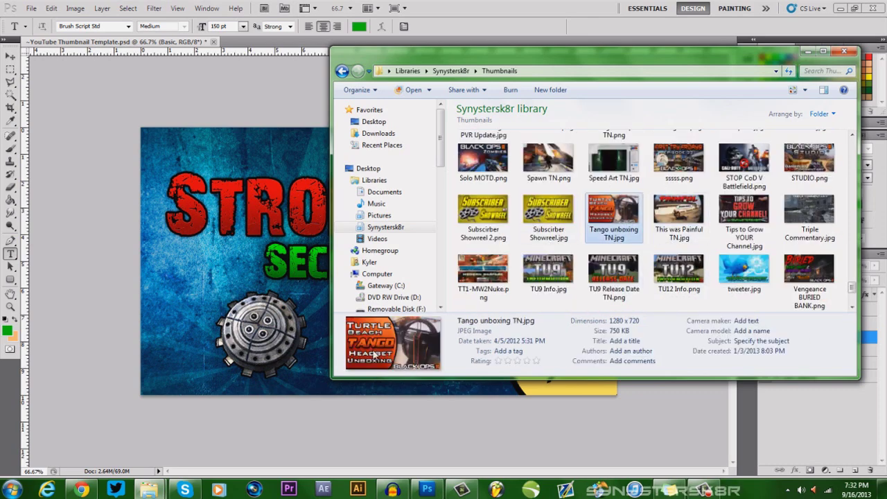
pyautogui.click(794, 413)
pyautogui.click(765, 363)
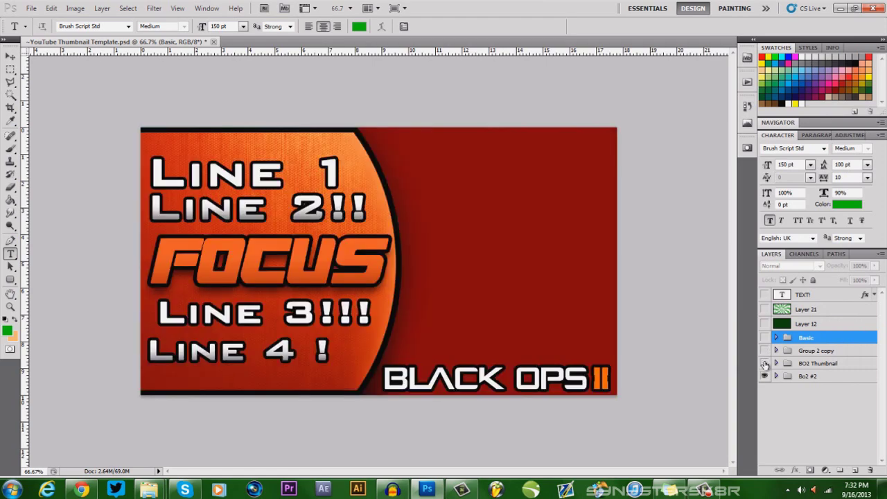
pyautogui.click(766, 350)
# Step: Return to the Thumbnails folder, view Goodbye MW3 Montage TN.jpg at full size, and close it
pyautogui.moveTo(149, 490)
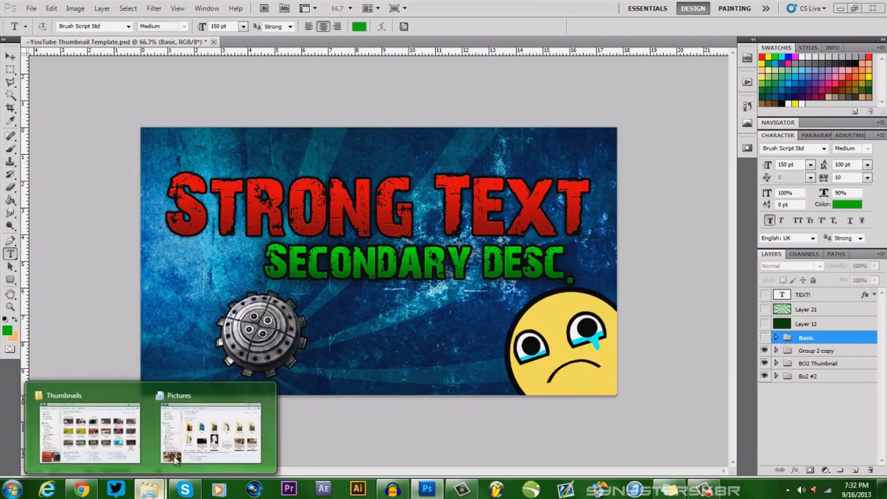
pyautogui.click(104, 429)
pyautogui.scroll(1, 746, 235)
pyautogui.scroll(-1, 745, 236)
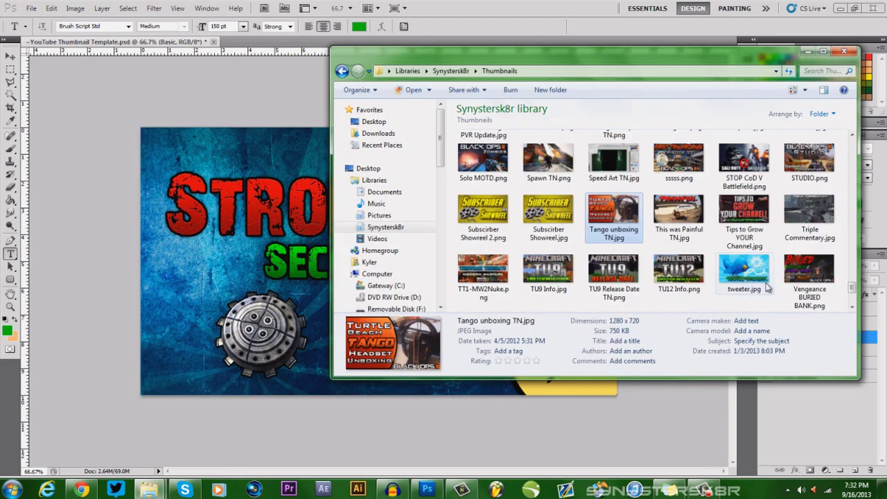
pyautogui.scroll(3, 745, 236)
pyautogui.scroll(-3, 755, 257)
pyautogui.scroll(3, 770, 280)
pyautogui.scroll(15, 769, 281)
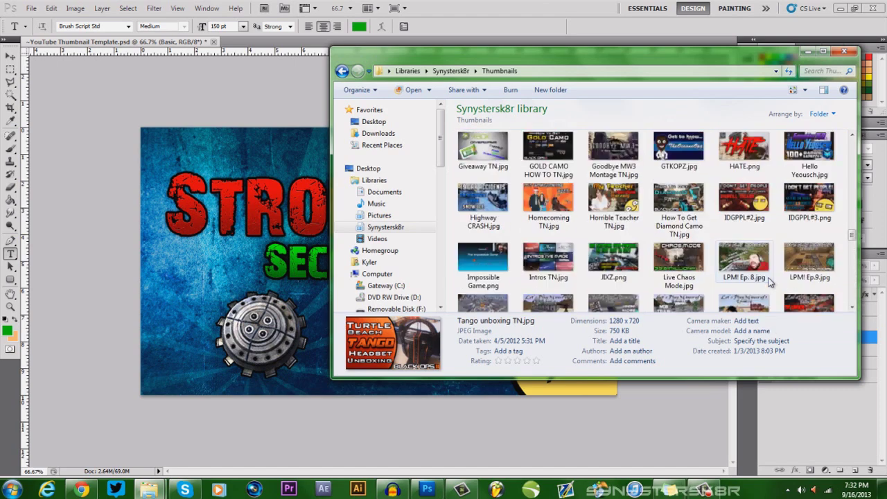
pyautogui.click(624, 252)
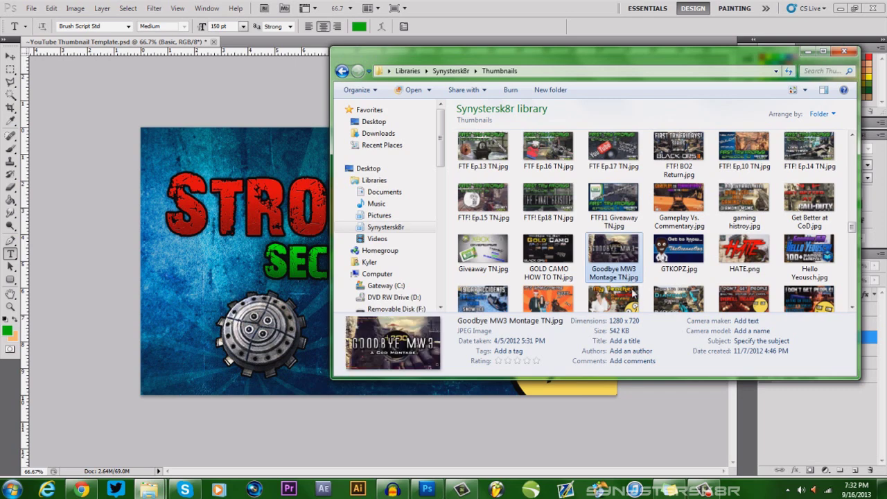
pyautogui.doubleClick(614, 249)
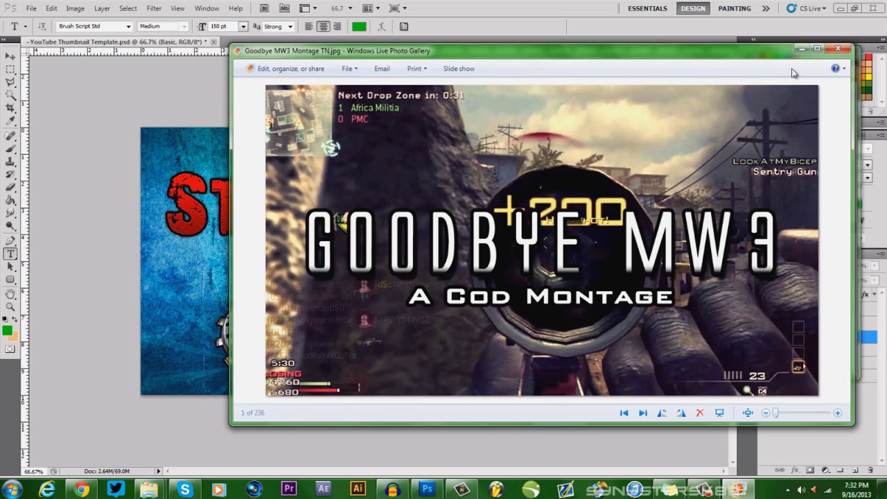
pyautogui.click(838, 49)
# Step: View Crysis 3 SubShowreel Shottys.png from the Thumbnails folder at full size, and return to the Photoshop template
pyautogui.scroll(10, 683, 233)
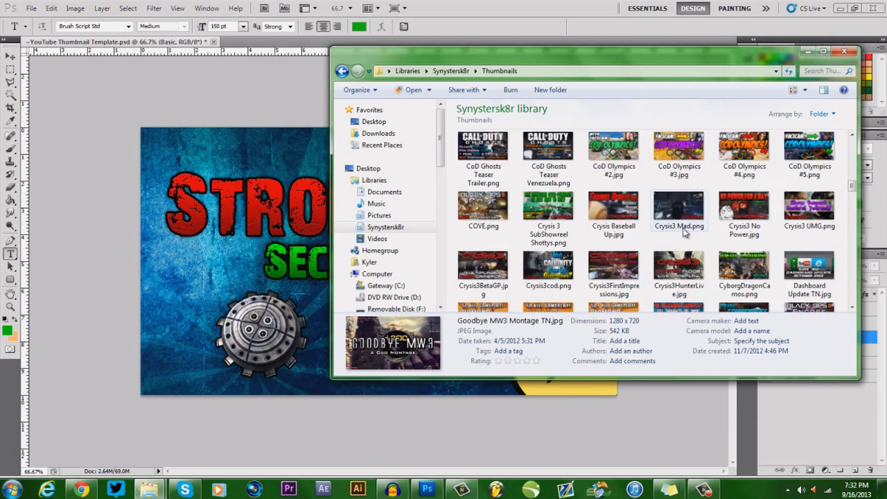
pyautogui.scroll(2, 683, 232)
pyautogui.scroll(-2, 554, 274)
pyautogui.moveTo(546, 277); pyautogui.dragTo(554, 274)
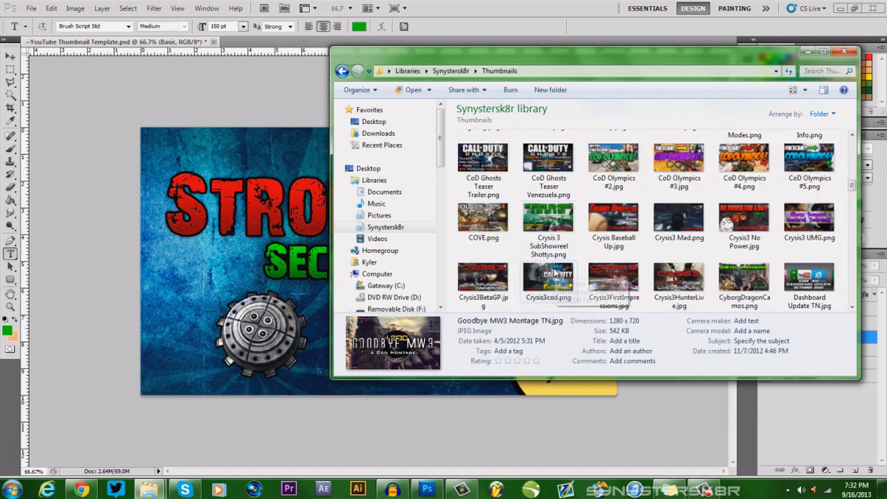
pyautogui.doubleClick(548, 220)
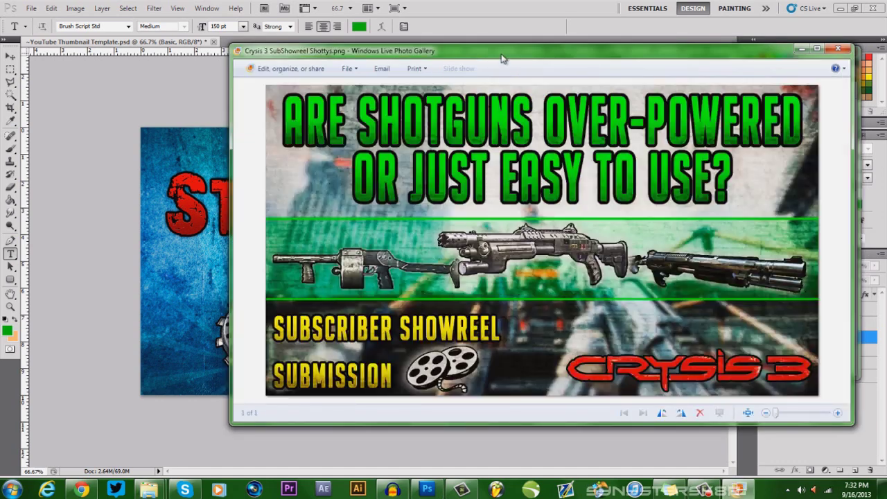
pyautogui.moveTo(509, 59); pyautogui.dragTo(394, 46)
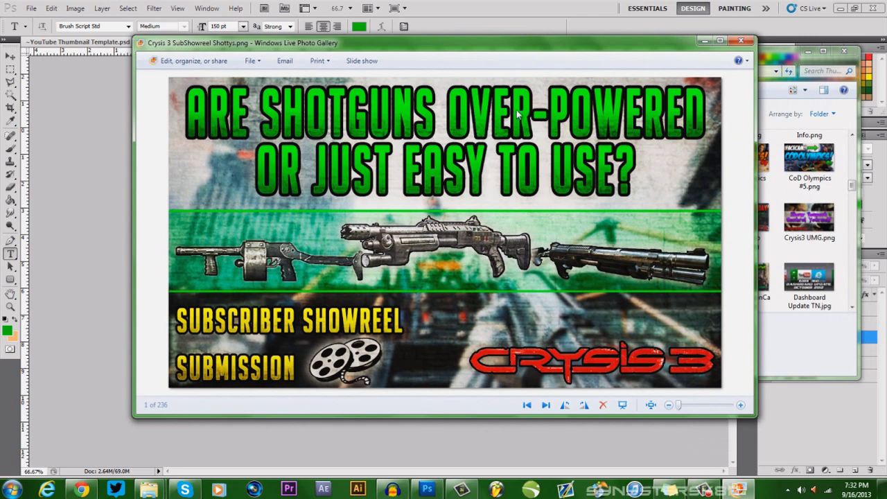
pyautogui.click(744, 40)
pyautogui.click(808, 51)
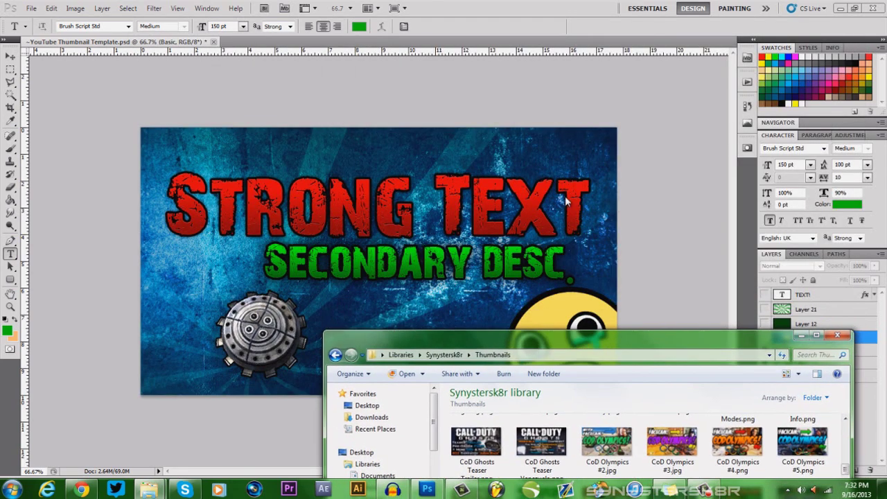
# Step: Examine the objects, text layers and text effects inside the Group 2 copy group
pyautogui.click(776, 351)
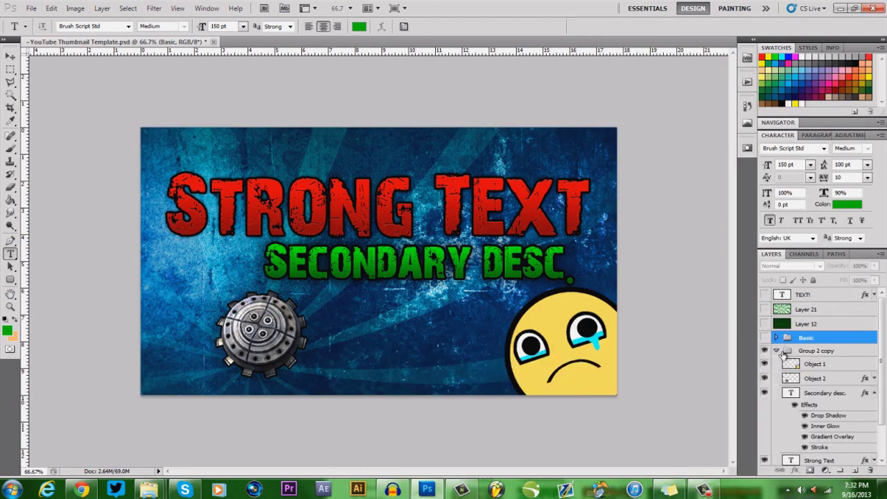
pyautogui.scroll(-1, 822, 402)
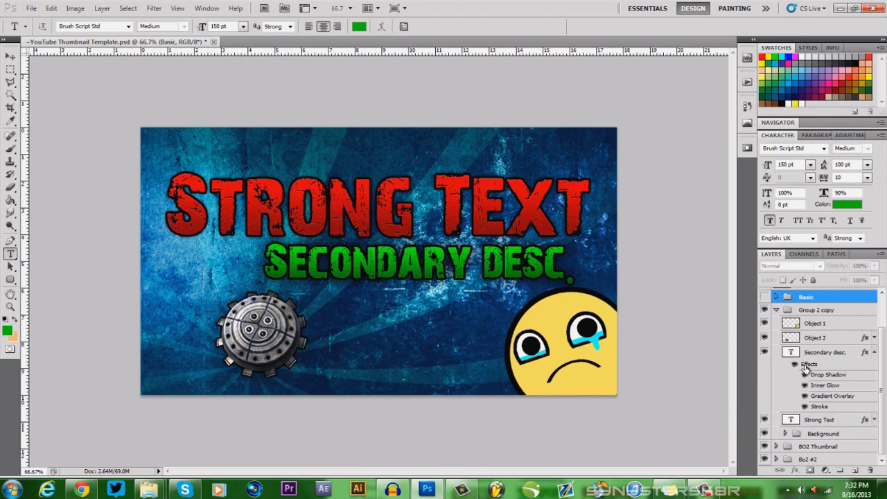
pyautogui.click(777, 310)
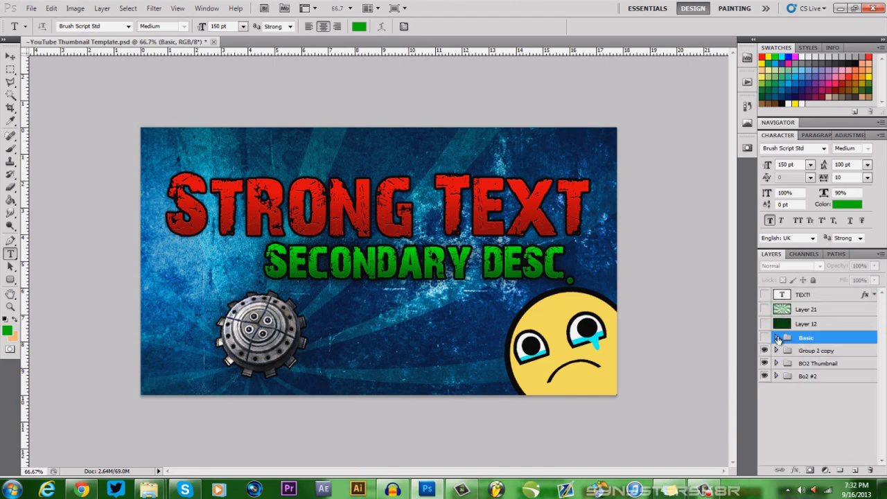
pyautogui.click(778, 339)
pyautogui.click(777, 339)
# Step: Try duplicating the Texture 3 layer from the Background group and placing the duplicate above Object 1 in Group 2 copy
pyautogui.click(777, 351)
pyautogui.scroll(-1, 785, 360)
pyautogui.click(787, 434)
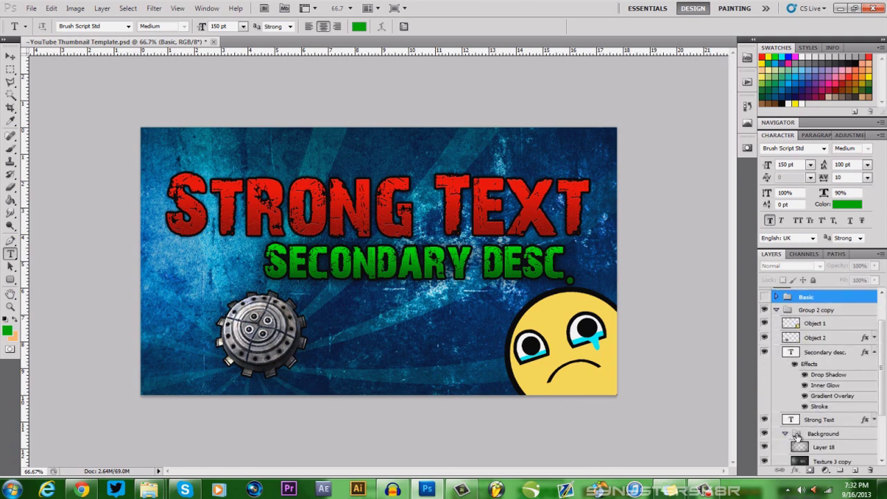
pyautogui.scroll(-1, 794, 435)
pyautogui.click(824, 420)
pyautogui.click(827, 434)
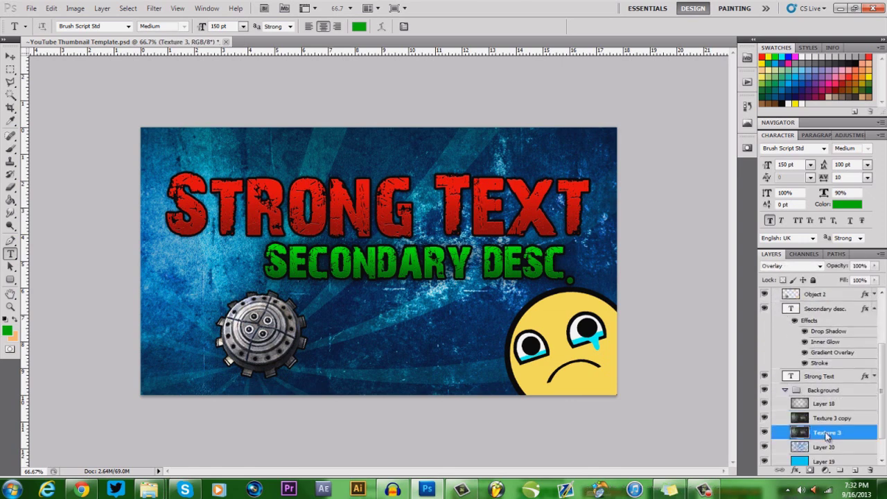
pyautogui.rightClick(827, 434)
pyautogui.click(790, 207)
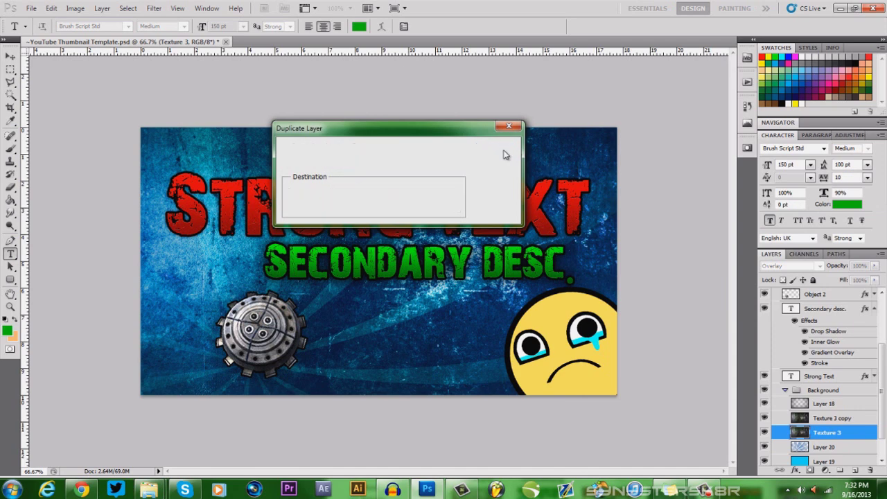
pyautogui.click(505, 149)
pyautogui.moveTo(823, 254); pyautogui.dragTo(817, 330)
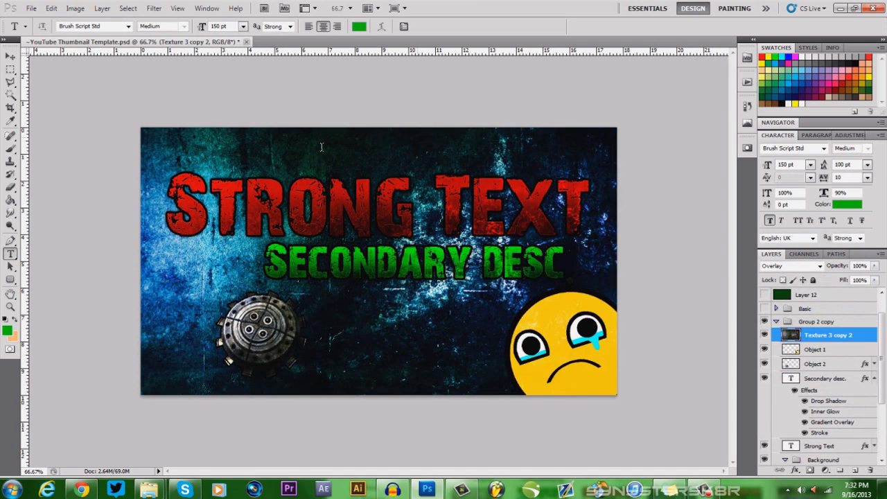
# Step: Try a lower opacity on the duplicated texture layer, and delete the layer
pyautogui.click(875, 265)
pyautogui.moveTo(866, 279)
pyautogui.mouseDown()
pyautogui.moveTo(832, 279)
pyautogui.moveTo(860, 279)
pyautogui.mouseUp()
pyautogui.click(826, 337)
pyautogui.press('Delete')
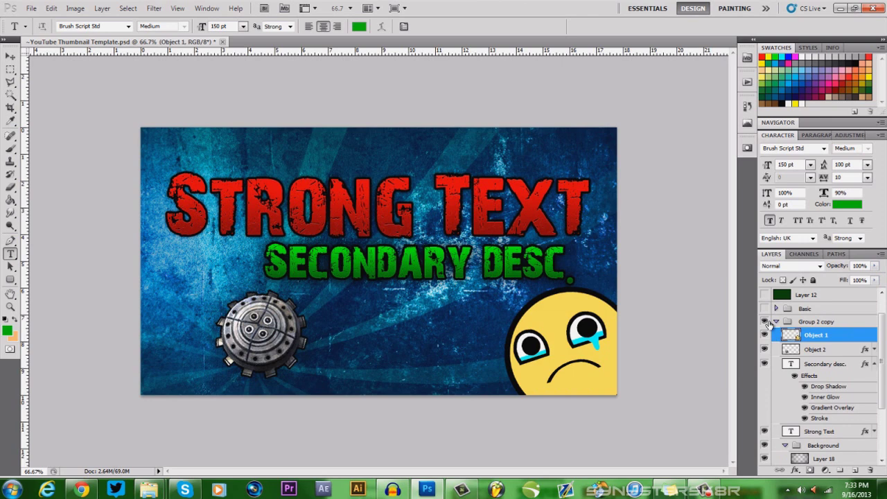
# Step: Hide the Group 2 copy and Bo2 #2 groups, and expand the BO2 Thumbnail group to show its layers
pyautogui.click(777, 322)
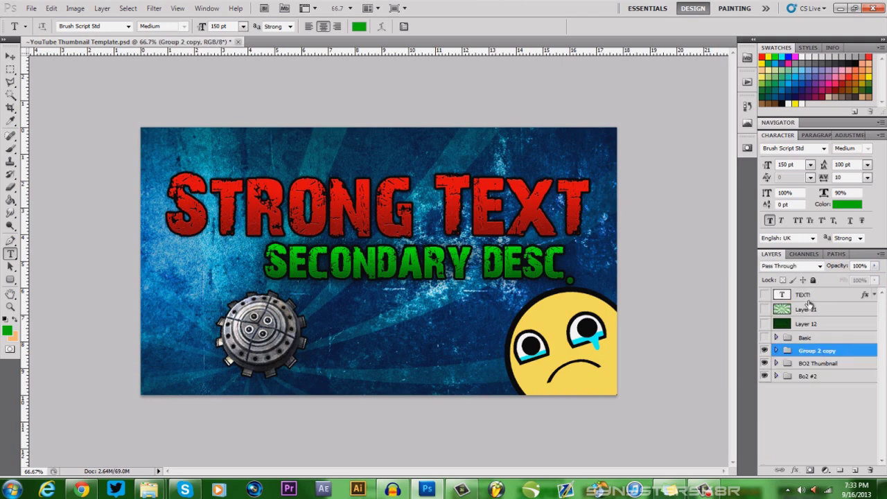
pyautogui.click(765, 350)
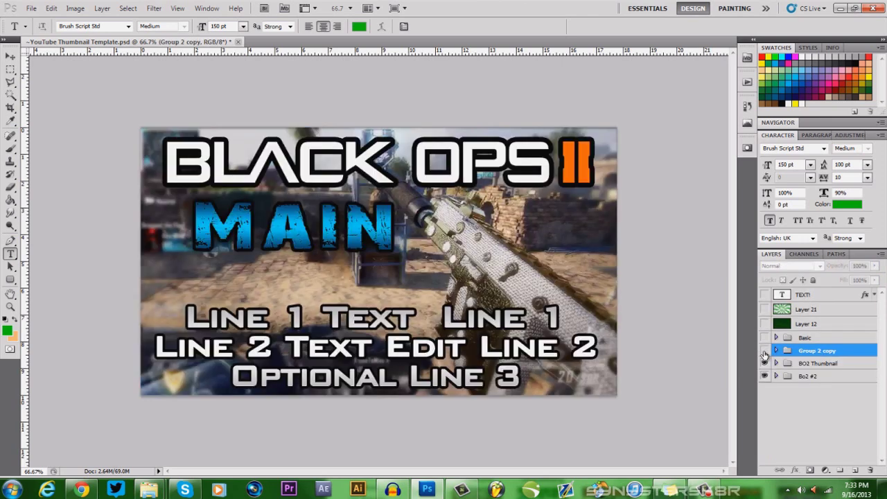
pyautogui.click(777, 364)
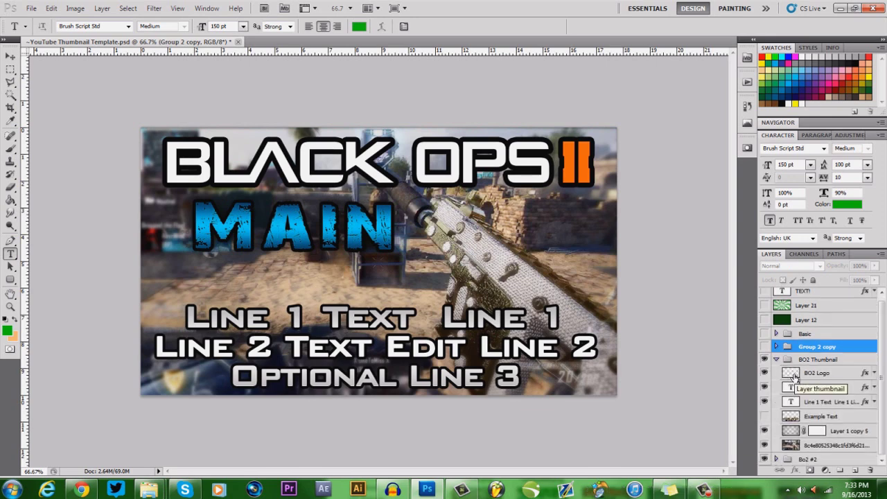
pyautogui.click(766, 445)
pyautogui.click(766, 446)
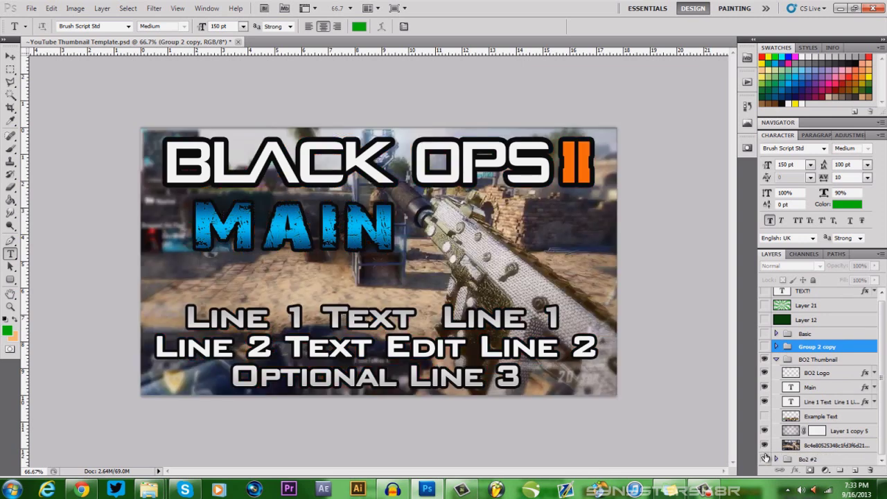
# Step: Compare the Line 1 Text layer with the Example Text layer by toggling their visibility in turn
pyautogui.click(765, 402)
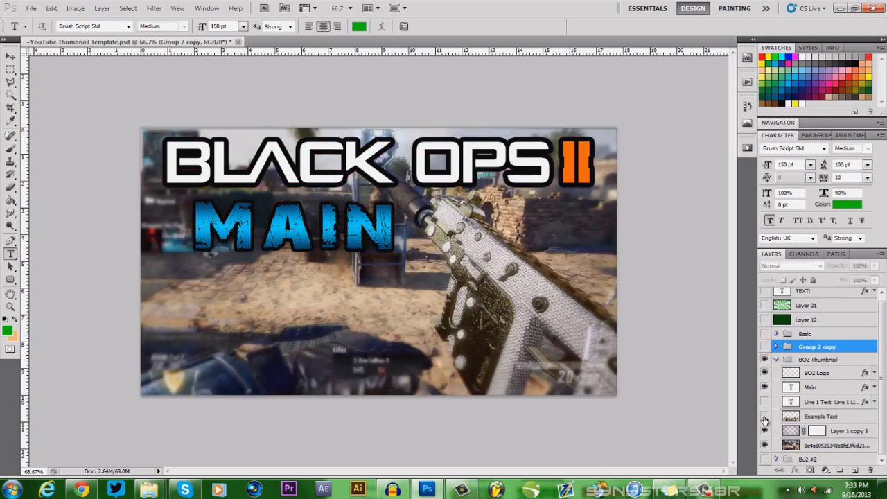
pyautogui.click(765, 416)
pyautogui.click(765, 417)
pyautogui.click(765, 402)
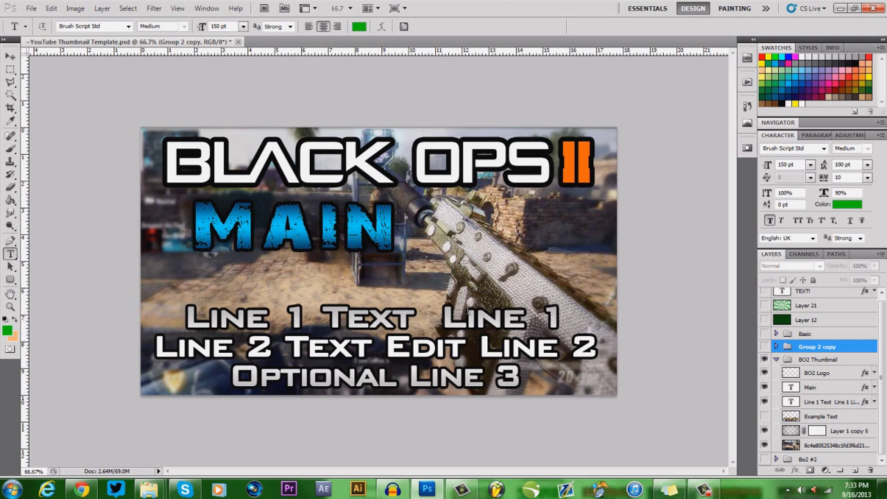
# Step: Show the Example Text layer in place of the Line 1 Text layer, and try a purple preset style on it
pyautogui.click(765, 402)
pyautogui.click(765, 417)
pyautogui.rightClick(773, 416)
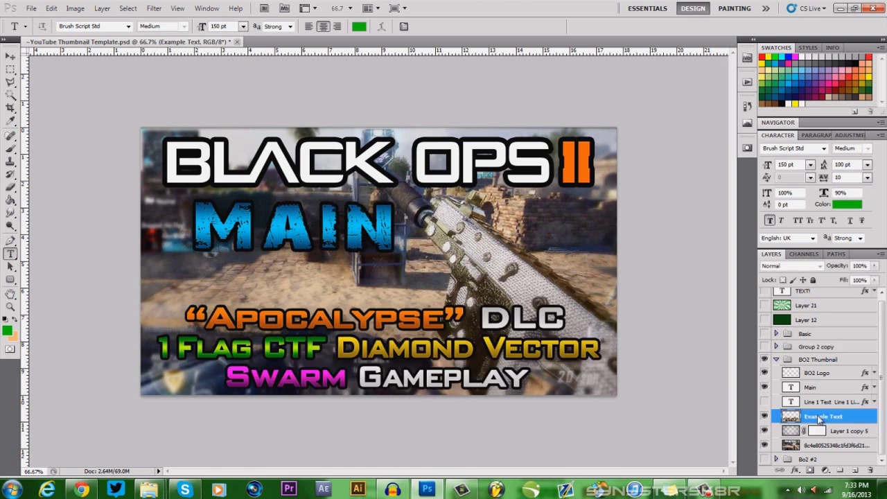
pyautogui.click(804, 162)
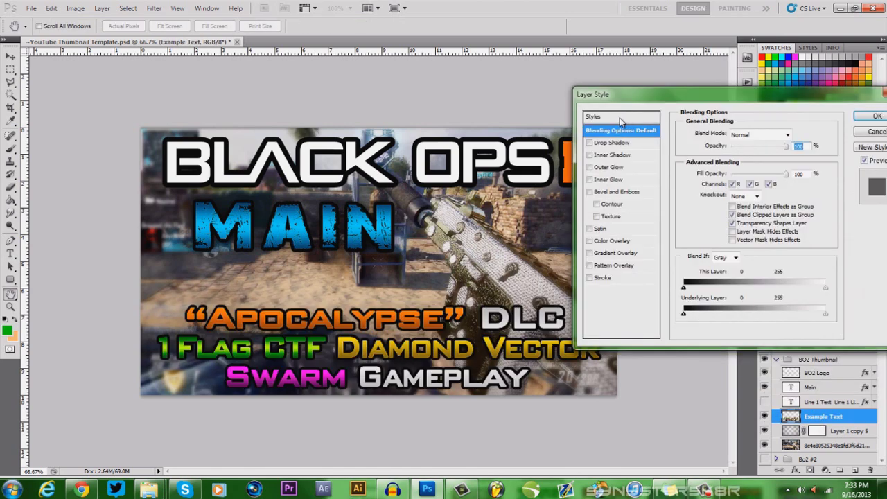
pyautogui.click(622, 117)
pyautogui.click(738, 198)
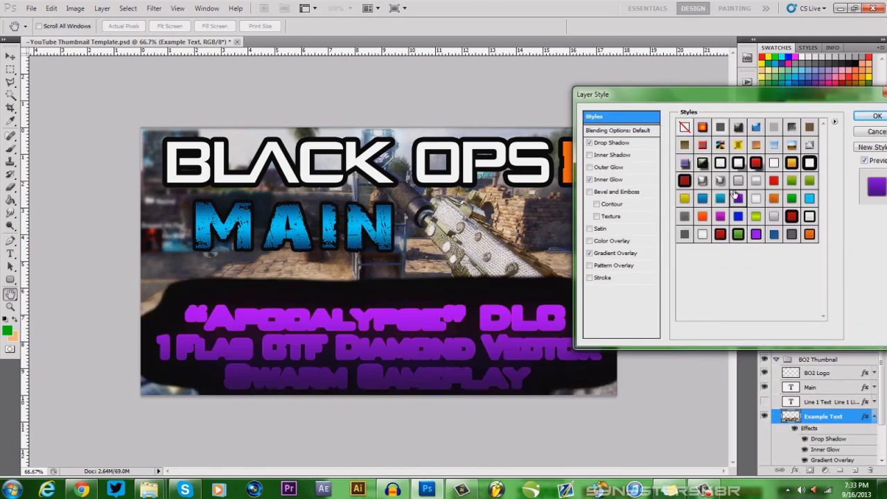
pyautogui.click(879, 133)
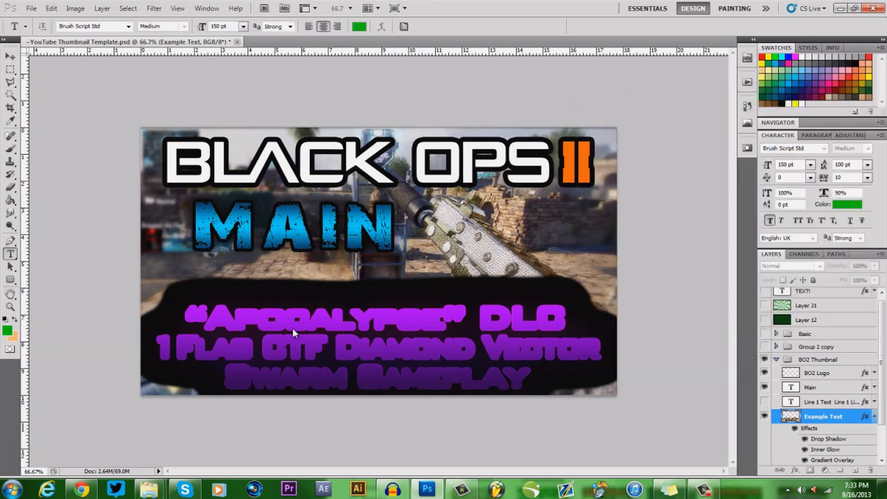
# Step: Switch visibility back to the Line 1 Text layer, and try a magenta preset style on it
pyautogui.click(765, 416)
pyautogui.click(765, 401)
pyautogui.rightClick(818, 402)
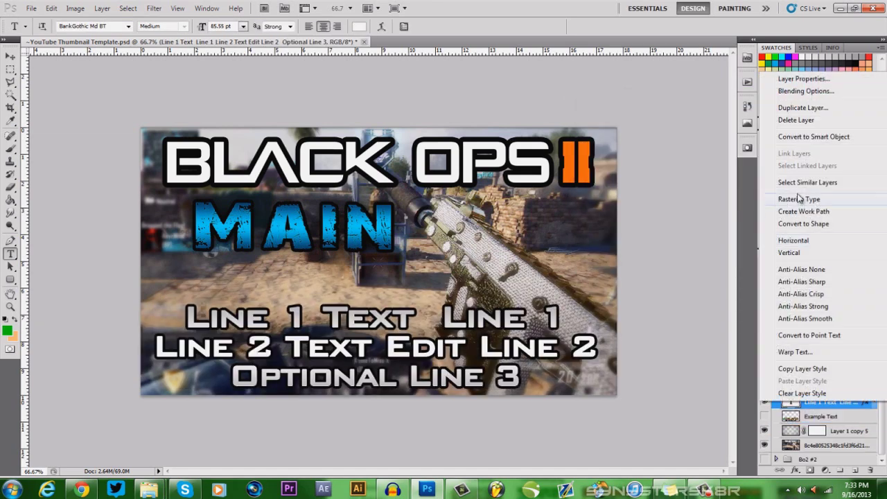
pyautogui.click(804, 91)
pyautogui.click(602, 117)
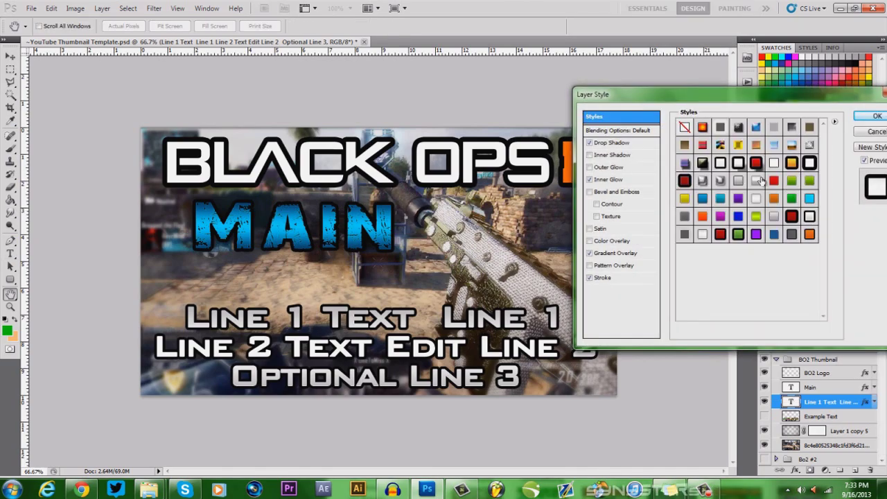
pyautogui.click(721, 216)
pyautogui.press('F1')
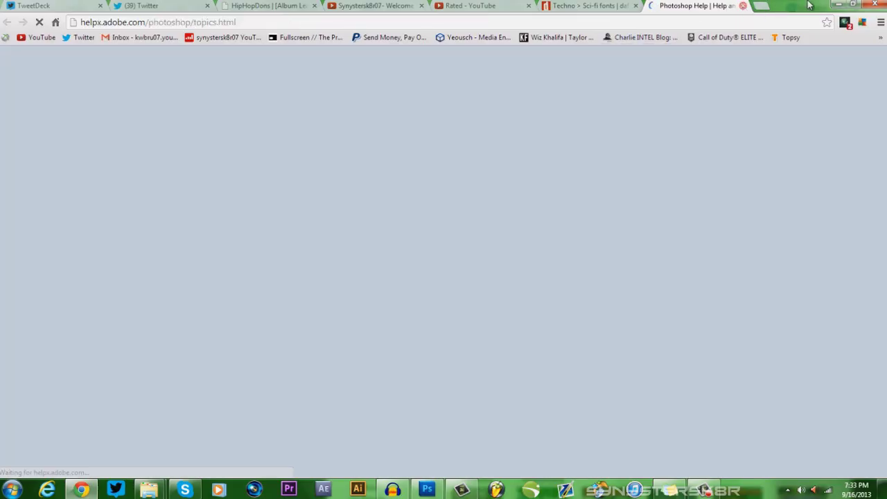
pyautogui.click(742, 6)
pyautogui.click(837, 5)
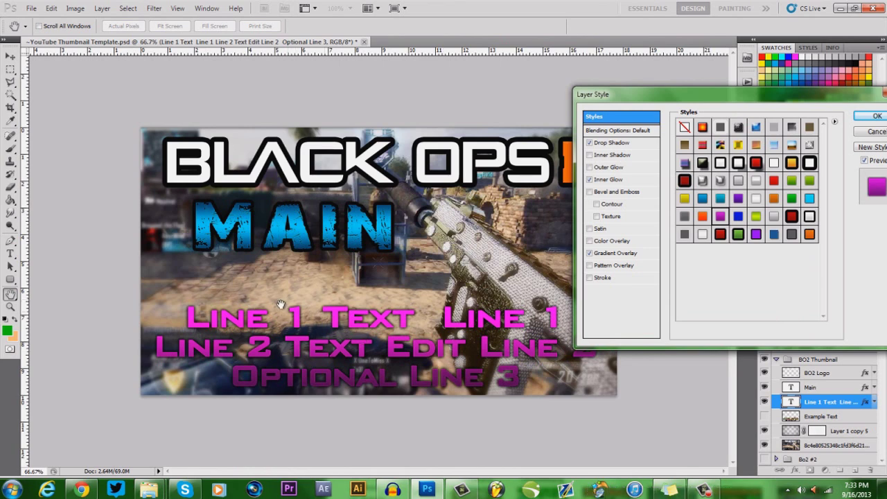
pyautogui.click(875, 132)
# Step: Collapse and hide the BO2 Thumbnail group, and preview the Bo2 #2 group before hiding it again
pyautogui.click(765, 416)
pyautogui.click(766, 416)
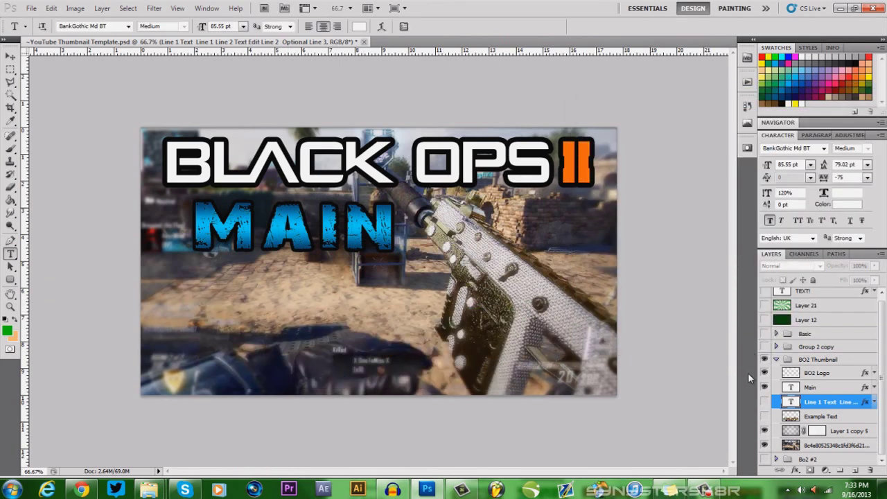
pyautogui.click(777, 359)
pyautogui.click(765, 363)
pyautogui.click(765, 376)
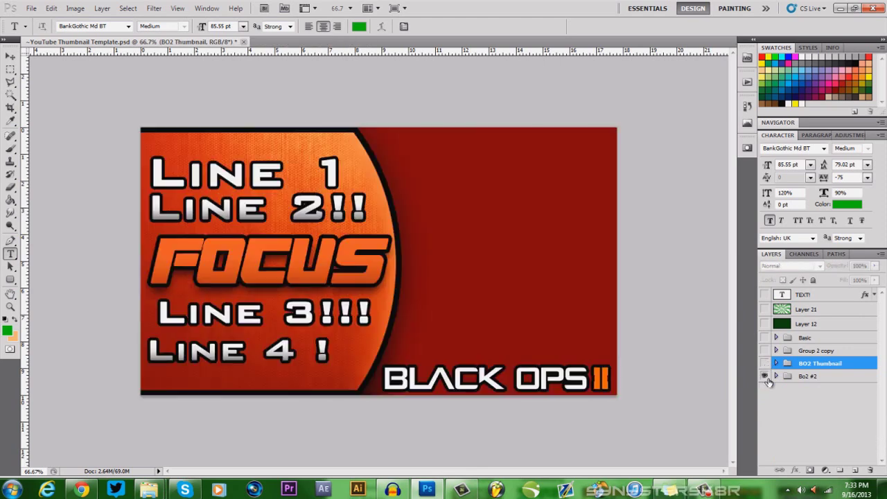
pyautogui.click(767, 378)
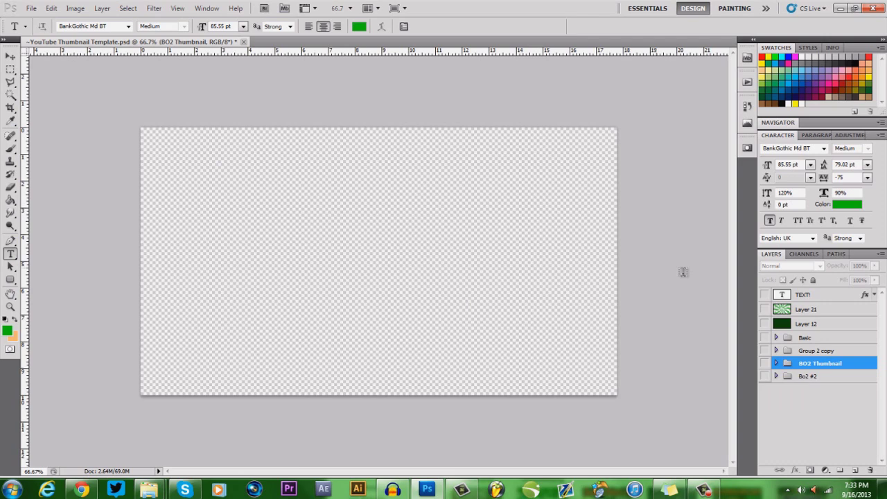
# Step: Show Layer 21 and Layer 12 to display the green swirl background
pyautogui.moveTo(766, 324); pyautogui.dragTo(765, 309)
pyautogui.keyDown('alt'); pyautogui.click(766, 324); pyautogui.keyUp('alt')
pyautogui.keyDown('alt'); pyautogui.click(765, 309); pyautogui.keyUp('alt')
pyautogui.click(766, 324)
pyautogui.click(789, 328)
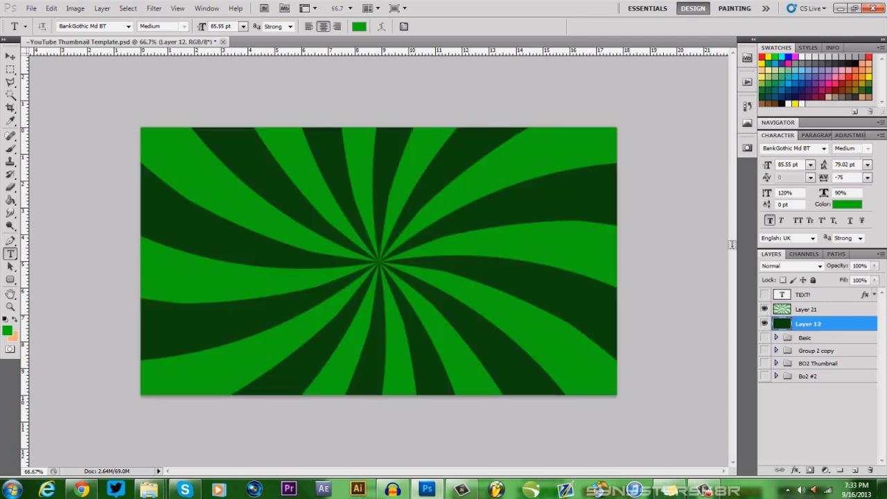
# Step: Add a Hue/Saturation adjustment layer above Layer 21 with the hue set to -16
pyautogui.click(807, 310)
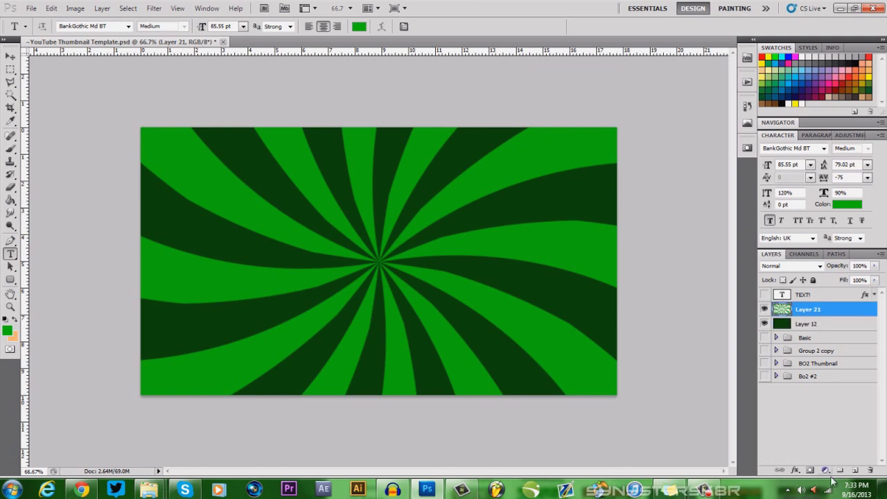
pyautogui.click(76, 8)
pyautogui.moveTo(116, 36)
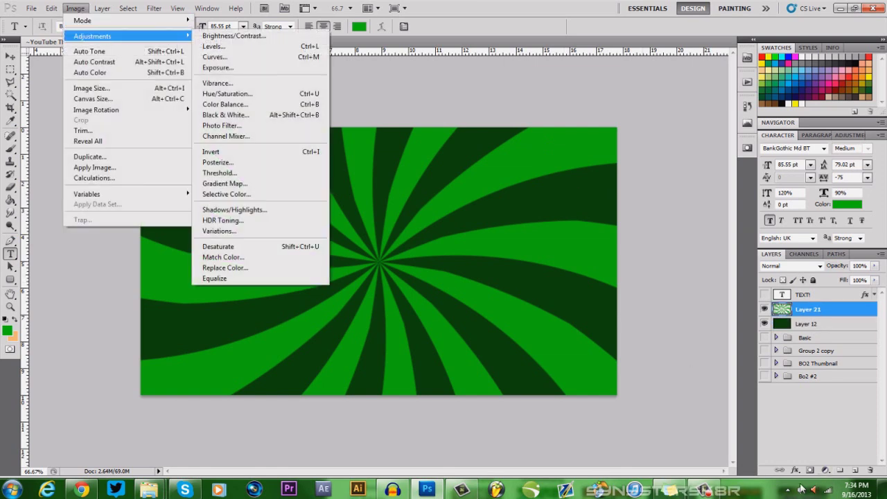
pyautogui.click(824, 470)
pyautogui.click(783, 344)
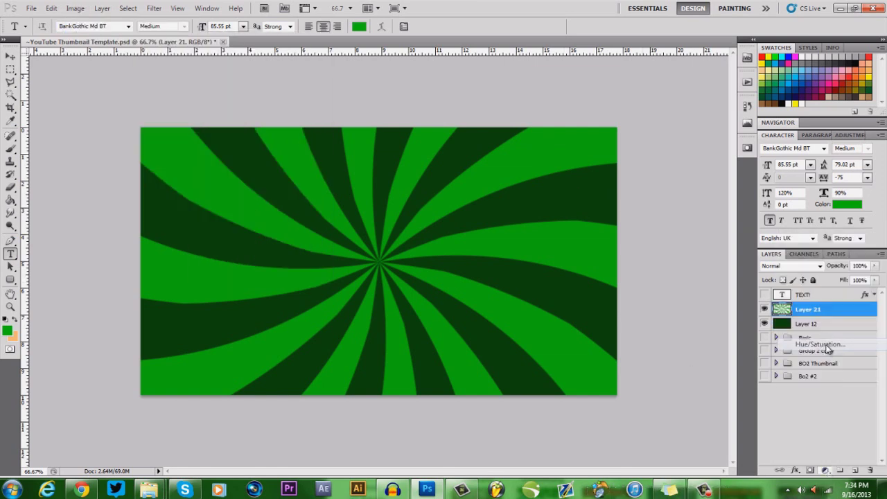
pyautogui.moveTo(817, 197)
pyautogui.mouseDown()
pyautogui.moveTo(783, 201)
pyautogui.moveTo(809, 200)
pyautogui.mouseUp()
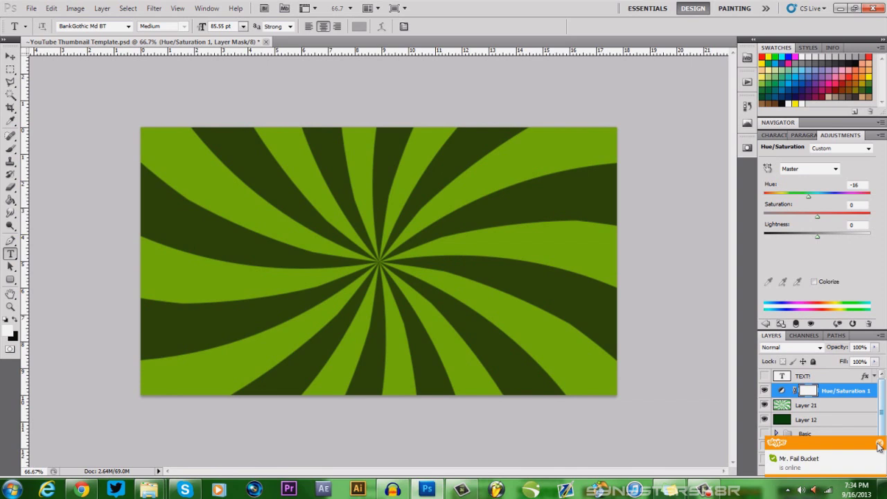
# Step: Preview the TEXT! layer over the swirl background, hide it again, and collapse the adjustment settings
pyautogui.click(765, 376)
pyautogui.click(764, 377)
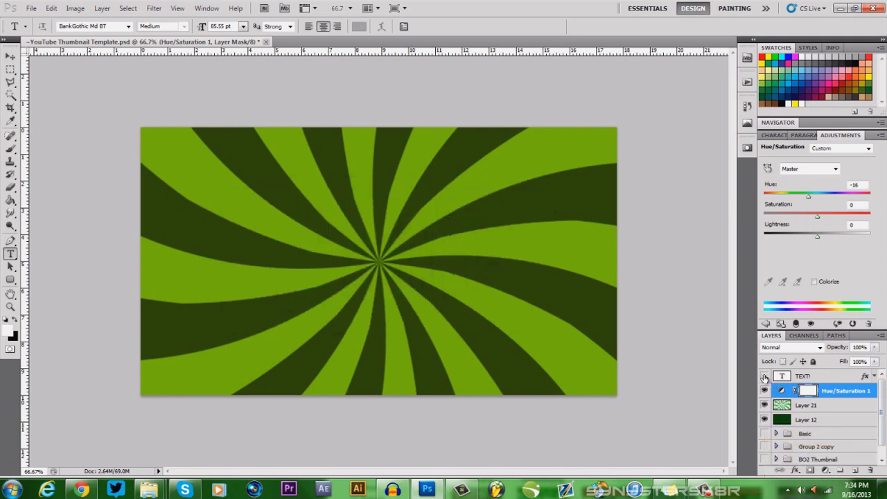
pyautogui.press('x')
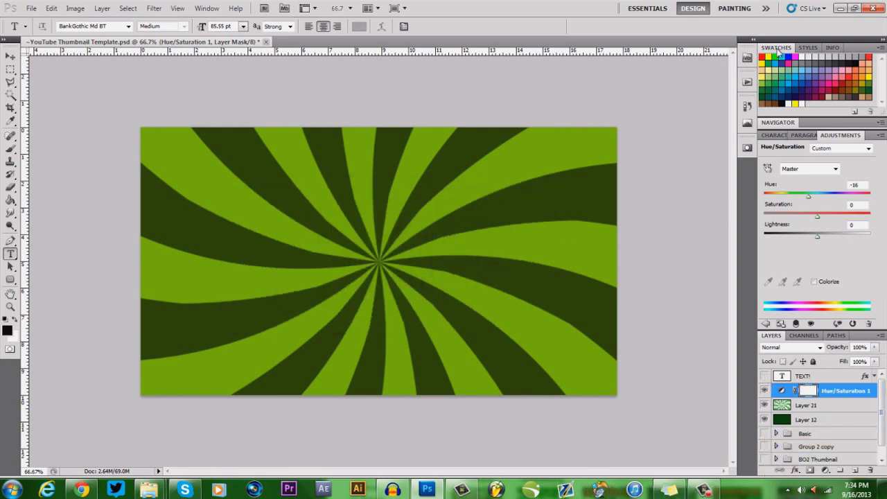
pyautogui.click(827, 139)
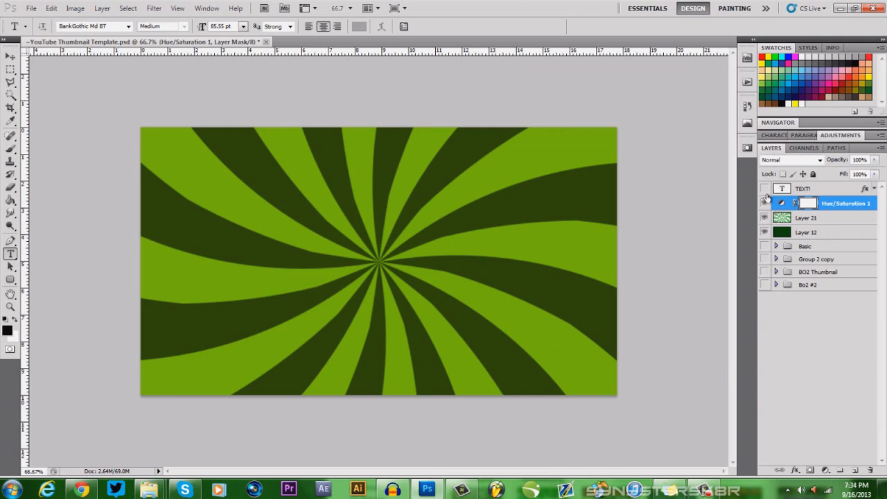
pyautogui.press('x')
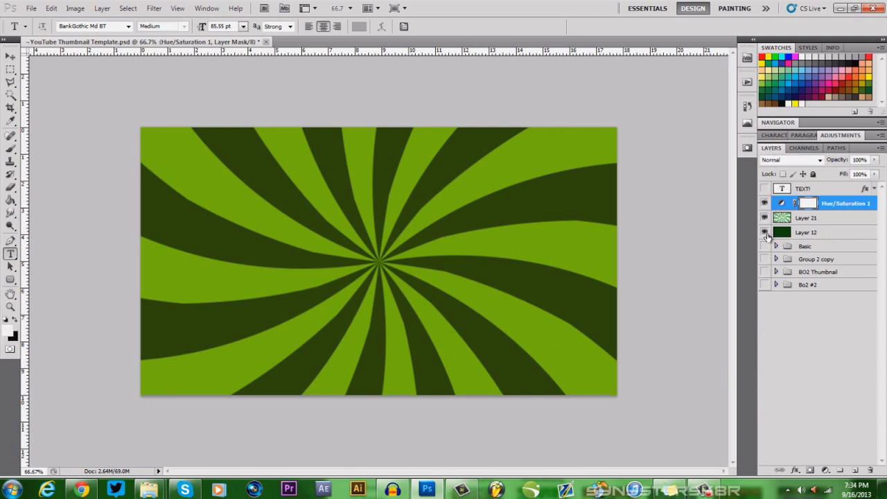
# Step: Hide the Hue/Saturation 1, Layer 21 and Layer 12 layers, and show the Basic, Group 2 copy, BO2 Thumbnail and Bo2 #2 groups
pyautogui.moveTo(766, 234); pyautogui.dragTo(765, 202)
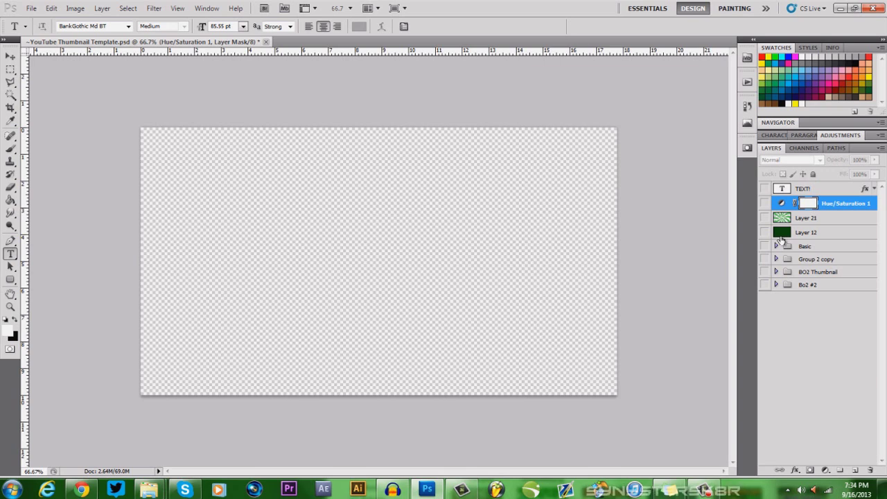
pyautogui.moveTo(766, 251); pyautogui.dragTo(767, 290)
pyautogui.click(766, 247)
pyautogui.click(765, 246)
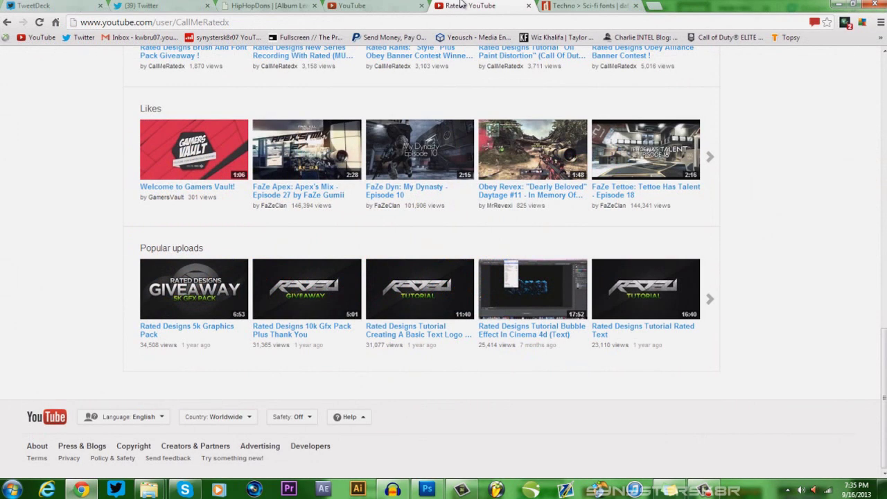
# Step: View the top of the graphics designer's YouTube channel page in the browser, and return to Photoshop
pyautogui.scroll(15, 471, 233)
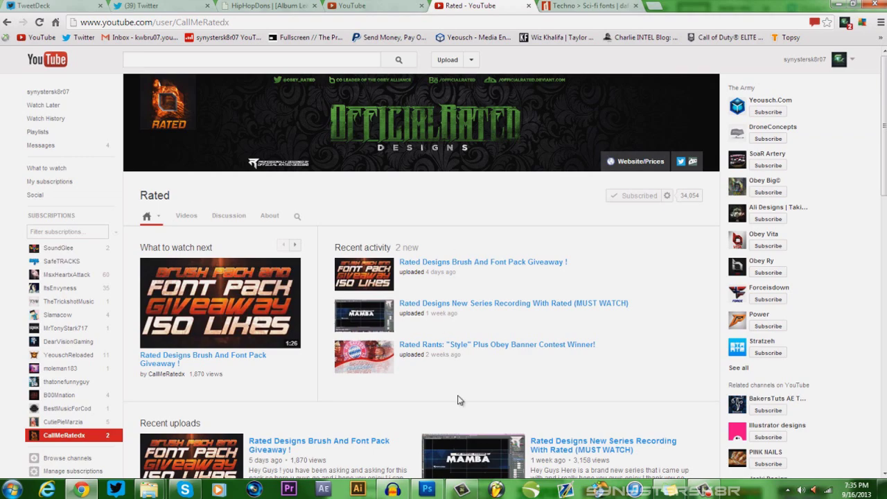
pyautogui.click(427, 490)
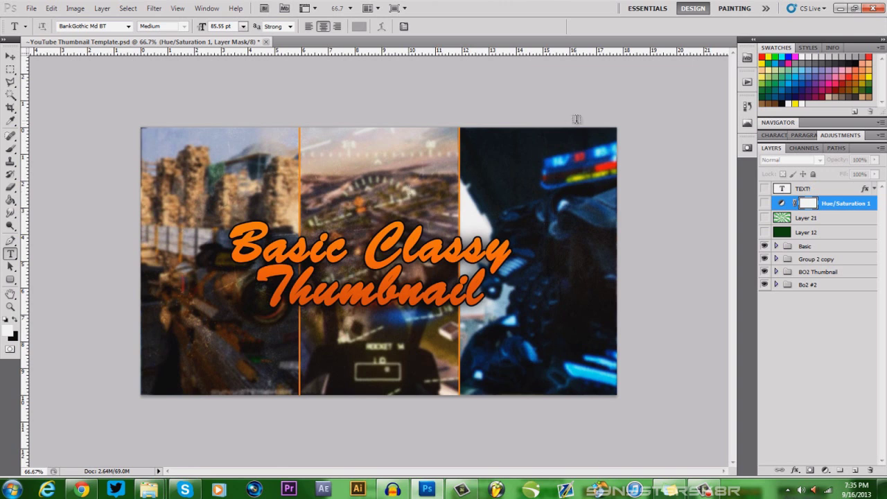
# Step: Switch to the Move tool, and check the layers inside the Basic group before collapsing it
pyautogui.click(11, 56)
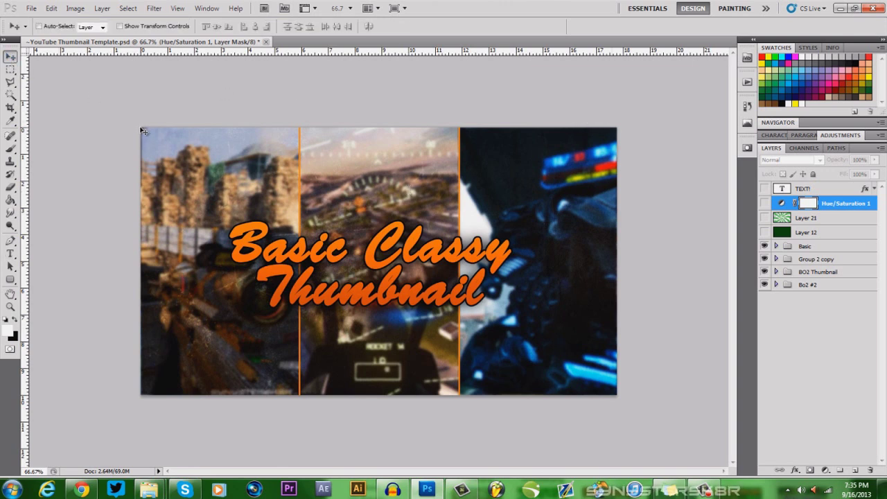
pyautogui.click(780, 248)
pyautogui.click(776, 247)
pyautogui.click(776, 246)
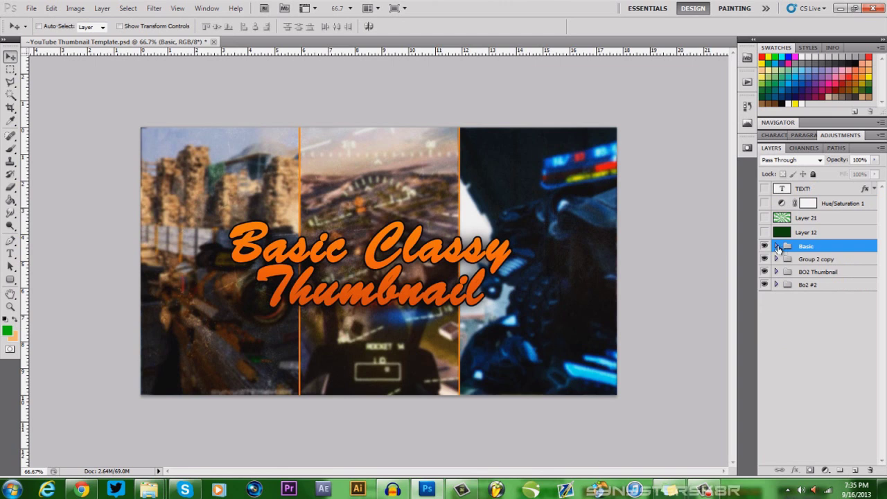
pyautogui.click(776, 247)
pyautogui.click(776, 246)
# Step: Show Layer 12 over the Basic thumbnail, and add a layer mask to it
pyautogui.click(765, 233)
pyautogui.click(824, 471)
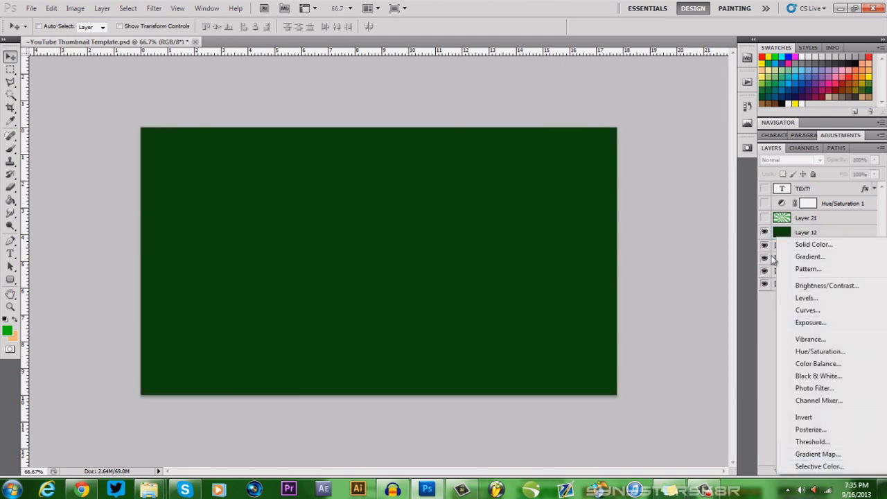
pyautogui.click(802, 266)
pyautogui.click(798, 233)
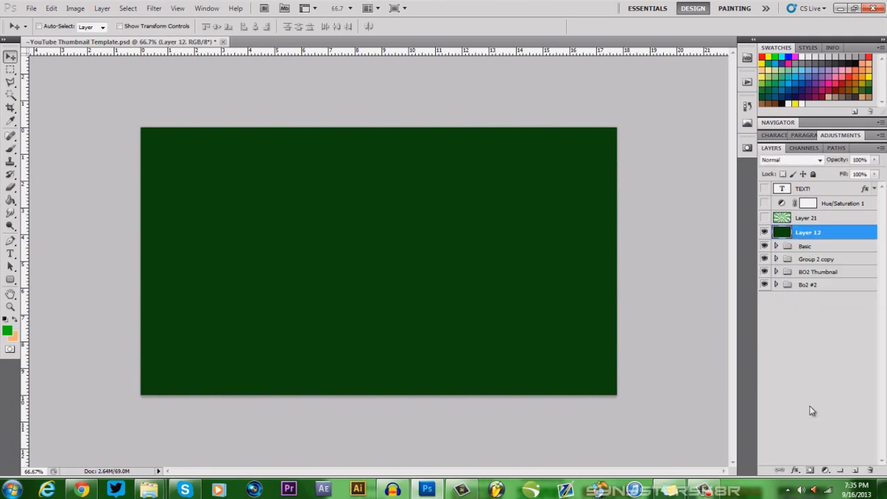
pyautogui.click(811, 471)
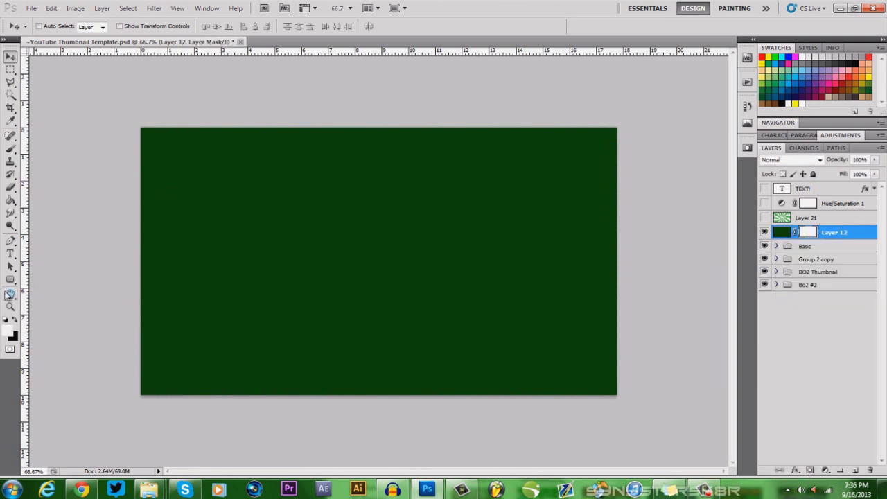
# Step: Paint black with a soft 170 px brush on Layer 12's mask to reveal the left part of the thumbnail underneath
pyautogui.press('b')
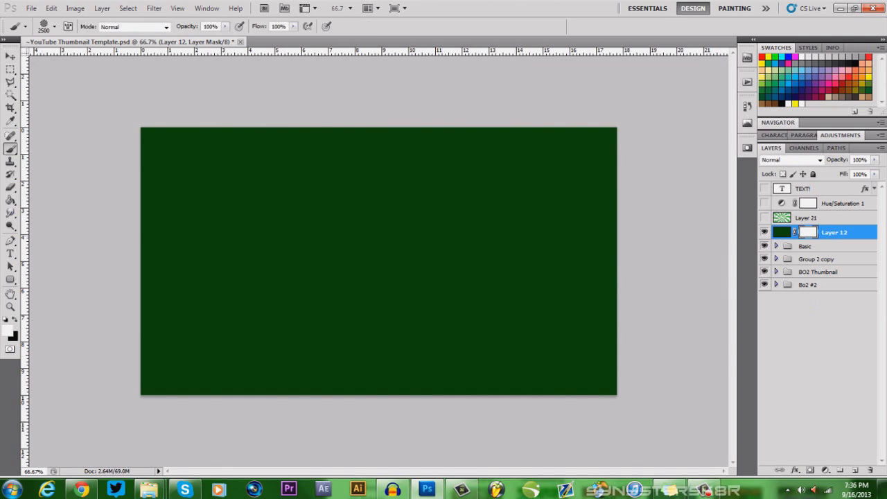
pyautogui.click(54, 26)
pyautogui.click(58, 121)
pyautogui.click(14, 322)
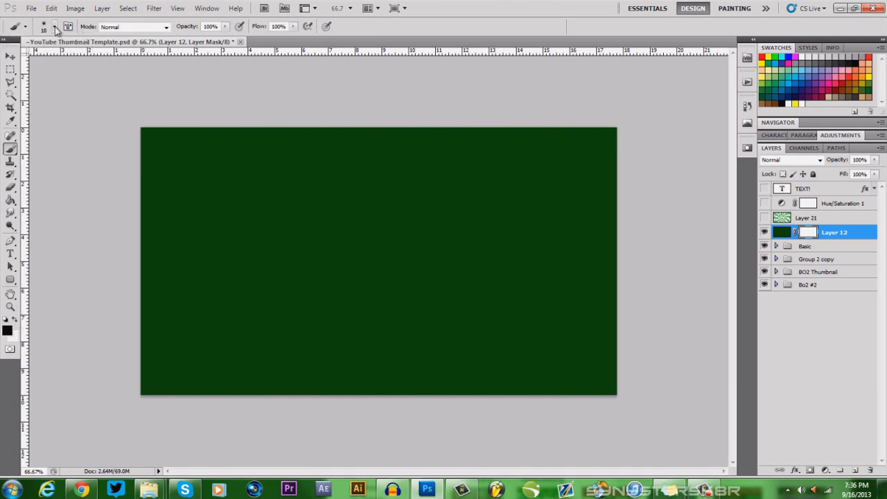
pyautogui.click(54, 26)
pyautogui.write('170')
pyautogui.press('Return')
pyautogui.moveTo(219, 125)
pyautogui.mouseDown()
pyautogui.moveTo(370, 238)
pyautogui.moveTo(172, 189)
pyautogui.moveTo(160, 208)
pyautogui.moveTo(202, 273)
pyautogui.moveTo(163, 350)
pyautogui.mouseUp()
pyautogui.moveTo(149, 109)
pyautogui.mouseDown()
pyautogui.moveTo(159, 273)
pyautogui.moveTo(214, 353)
pyautogui.mouseUp()
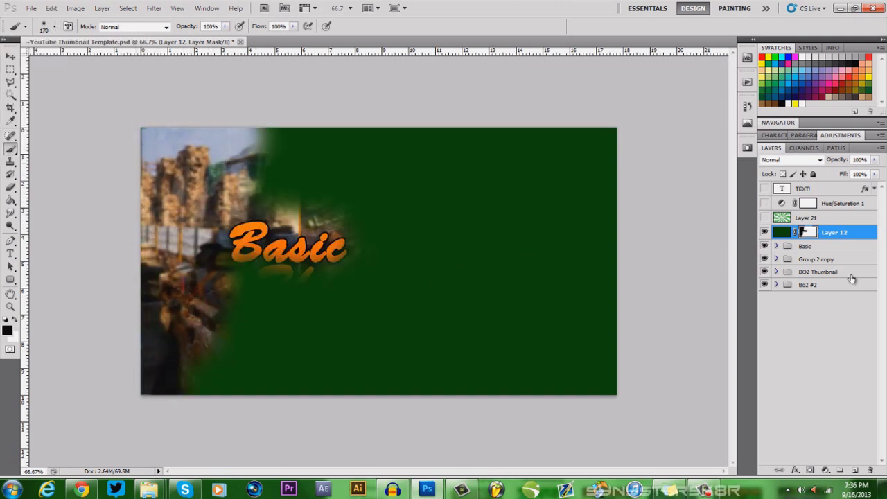
# Step: Delete Layer 12 together with its layer mask
pyautogui.rightClick(815, 238)
pyautogui.rightClick(821, 234)
pyautogui.rightClick(823, 233)
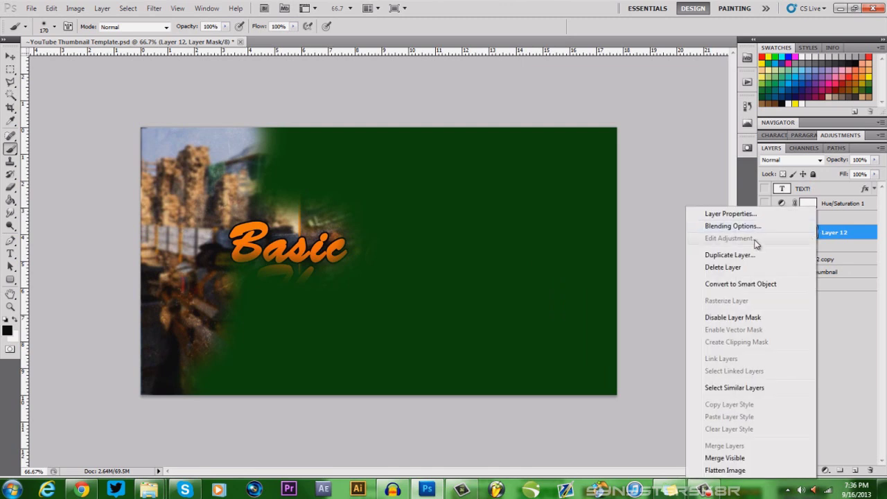
pyautogui.click(747, 267)
pyautogui.press('Return')
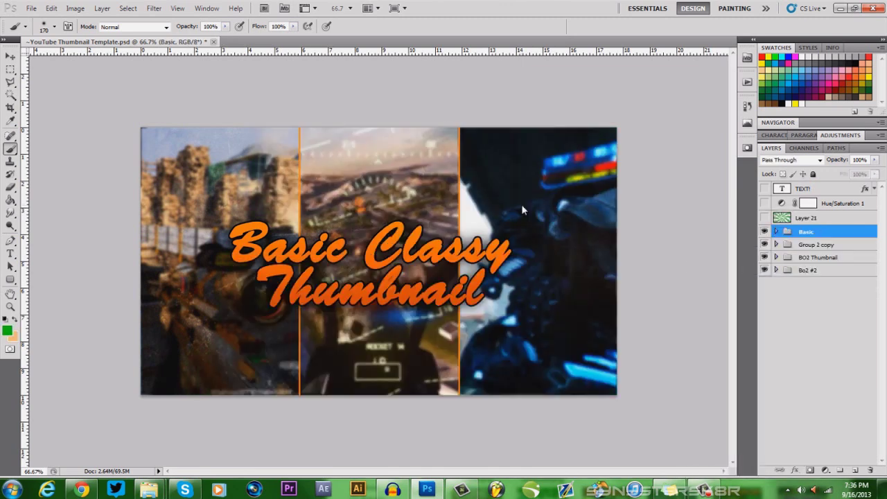